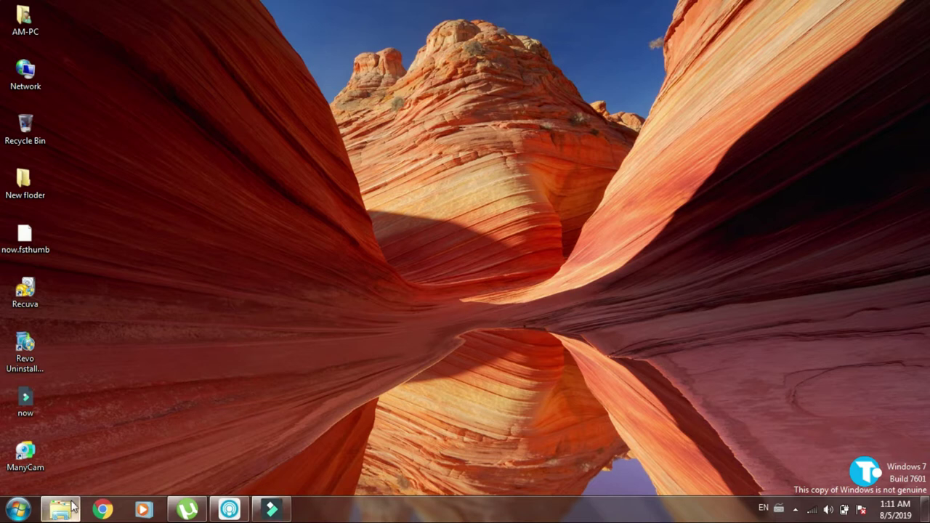
- Open the System32 folder inside the Windows folder on Local Disk (C:)
{"action": "key", "text": "super"}
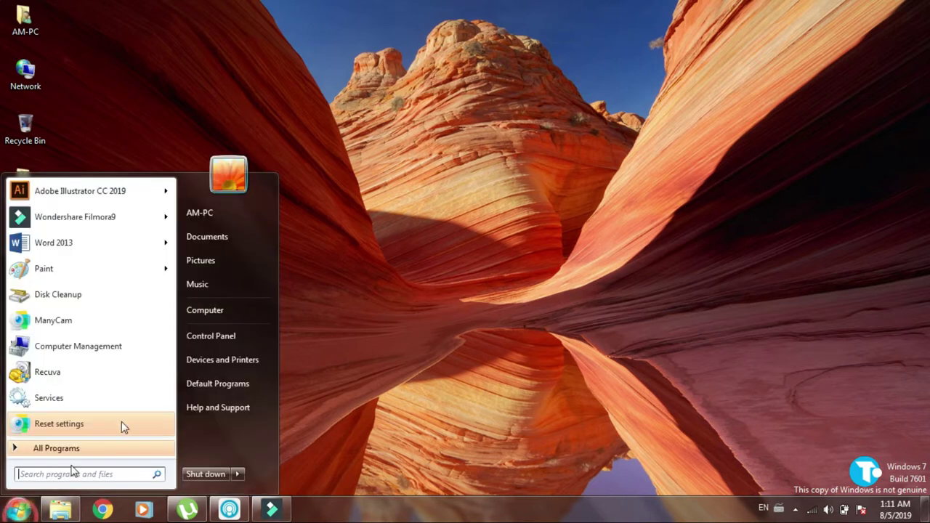
{"action": "left_click", "coordinate": [195, 310]}
{"action": "double_click", "coordinate": [194, 104]}
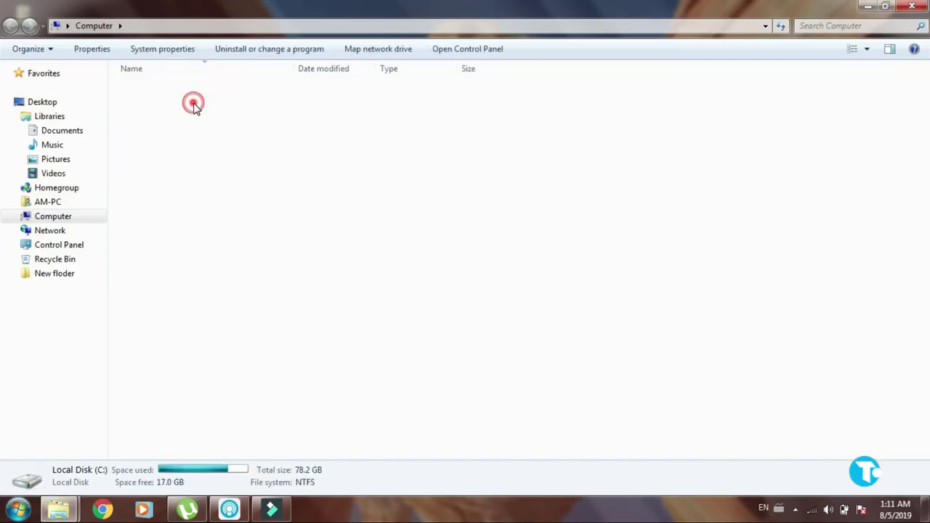
{"action": "double_click", "coordinate": [191, 91]}
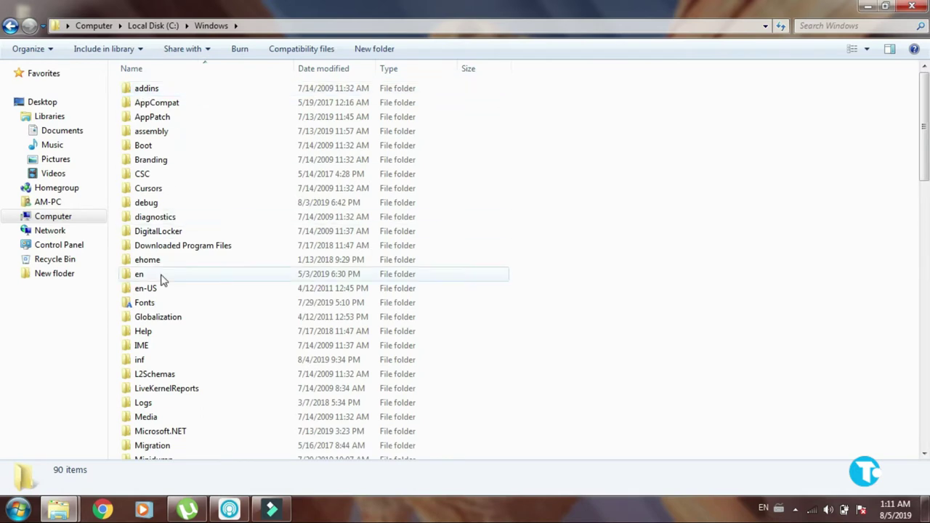
{"action": "type", "text": "sche"}
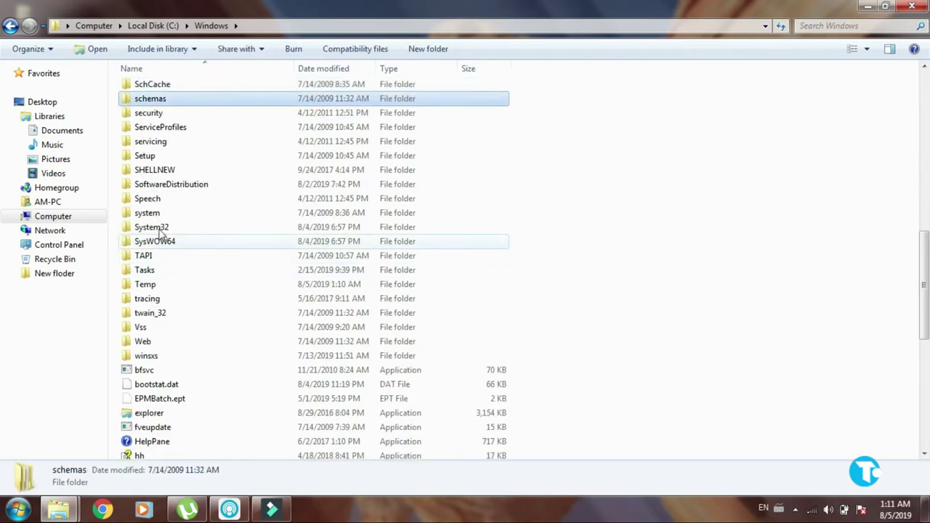
{"action": "double_click", "coordinate": [158, 229]}
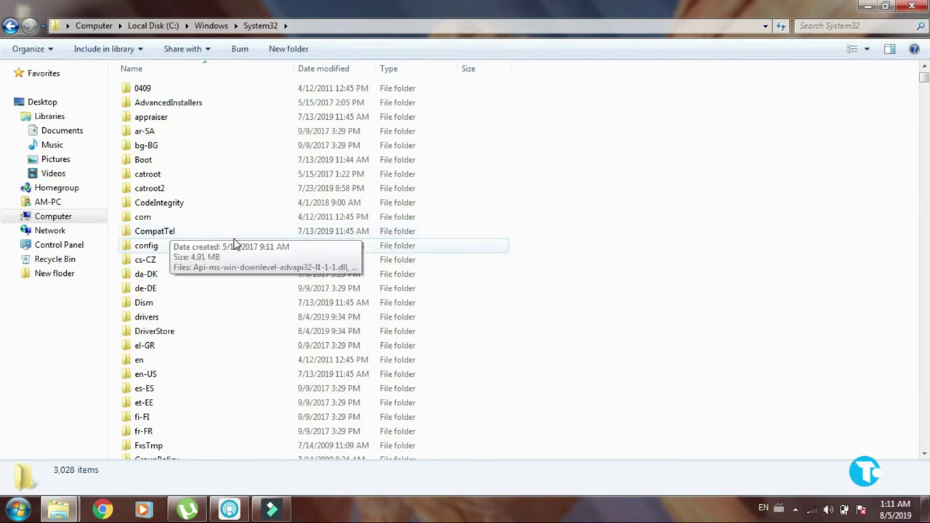
- Locate and select the slui application file in the System32 folder
{"action": "type", "text": "s"}
{"action": "key", "text": "Down"}
{"action": "key", "text": "Down"}
{"action": "key", "text": "Down"}
{"action": "key", "text": "Down"}
{"action": "key", "text": "Down"}
{"action": "key", "text": "Down"}
{"action": "key", "text": "Down"}
{"action": "key", "text": "Down"}
{"action": "key", "text": "Down"}
{"action": "key", "text": "Down"}
{"action": "key", "text": "Down"}
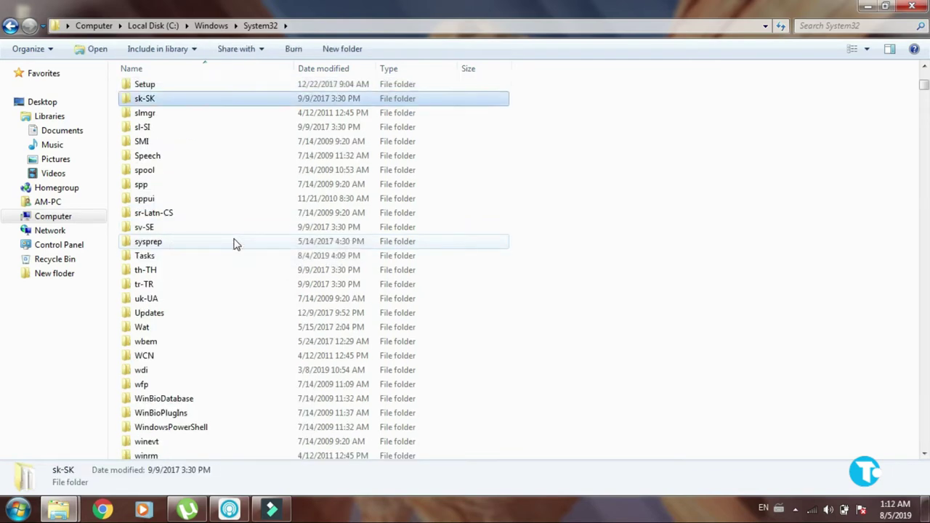
{"action": "key", "text": "s"}
{"action": "key", "text": "Down"}
{"action": "key", "text": "Down"}
{"action": "key", "text": "Down"}
{"action": "key", "text": "Down"}
{"action": "key", "text": "Down"}
{"action": "key", "text": "Down"}
{"action": "key", "text": "Down"}
{"action": "key", "text": "Down"}
{"action": "key", "text": "Down"}
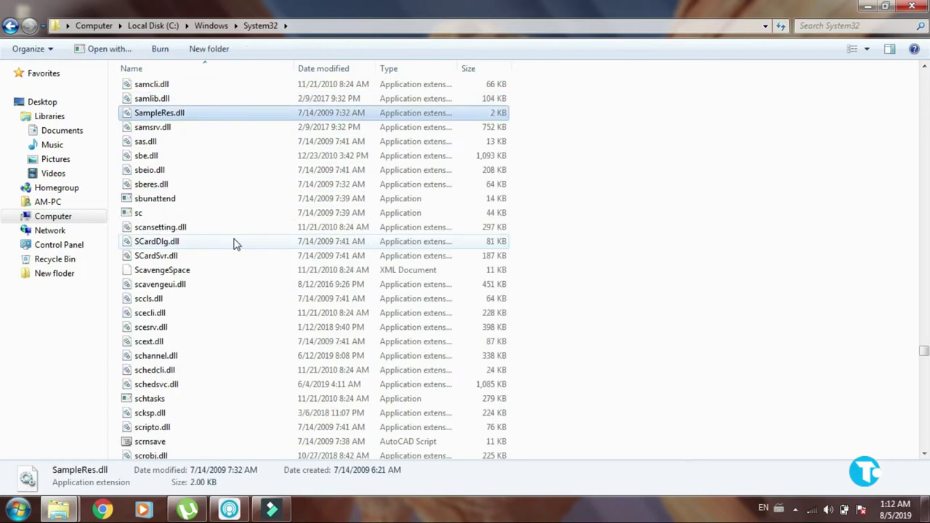
{"action": "key", "text": "Down"}
{"action": "key", "text": "Down"}
{"action": "key", "text": "Down"}
{"action": "key", "text": "Down"}
{"action": "key", "text": "Down"}
{"action": "key", "text": "Down"}
{"action": "key", "text": "Down"}
{"action": "key", "text": "Down"}
{"action": "key", "text": "Down"}
{"action": "key", "text": "Down"}
{"action": "key", "text": "Down"}
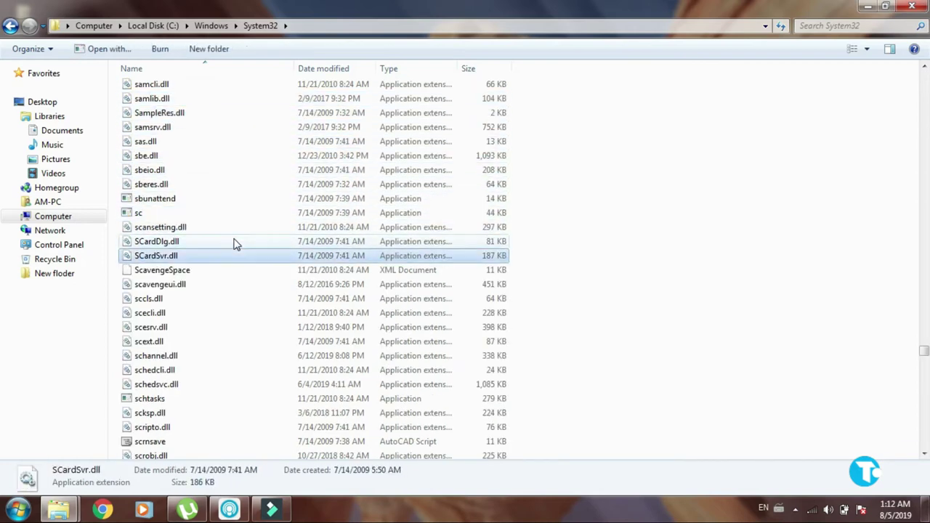
{"action": "key", "text": "Down"}
{"action": "key", "text": "Down"}
{"action": "key", "text": "Down"}
{"action": "key", "text": "Down"}
{"action": "key", "text": "Down"}
{"action": "key", "text": "Down"}
{"action": "key", "text": "Down"}
{"action": "key", "text": "Down"}
{"action": "key", "text": "Down"}
{"action": "key", "text": "Down"}
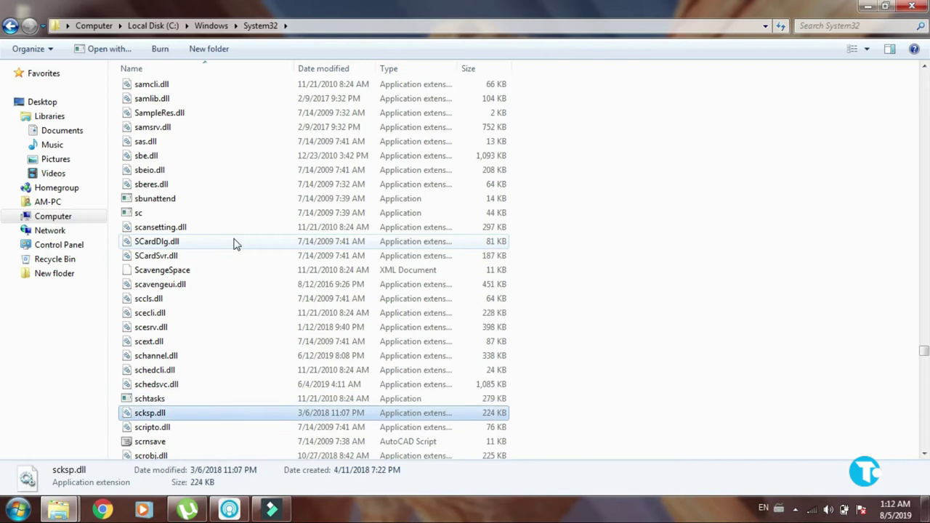
{"action": "key", "text": "Down"}
{"action": "key", "text": "Down"}
{"action": "key", "text": "Down"}
{"action": "key", "text": "Down"}
{"action": "key", "text": "Down"}
{"action": "key", "text": "Down"}
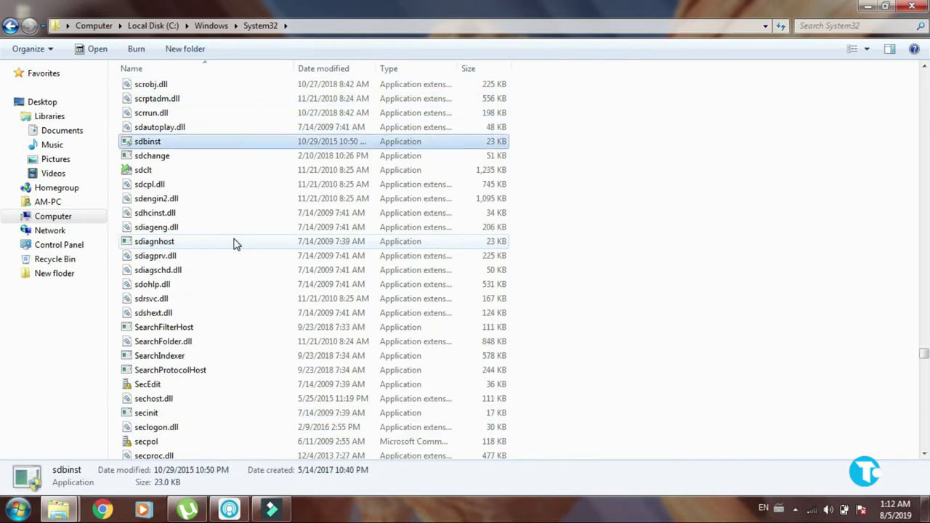
{"action": "key", "text": "Down"}
{"action": "key", "text": "Down"}
{"action": "key", "text": "Down"}
{"action": "key", "text": "Down"}
{"action": "key", "text": "Down"}
{"action": "key", "text": "Down"}
{"action": "key", "text": "Down"}
{"action": "key", "text": "Down"}
{"action": "key", "text": "Down"}
{"action": "key", "text": "Down"}
{"action": "key", "text": "Down"}
{"action": "key", "text": "Down"}
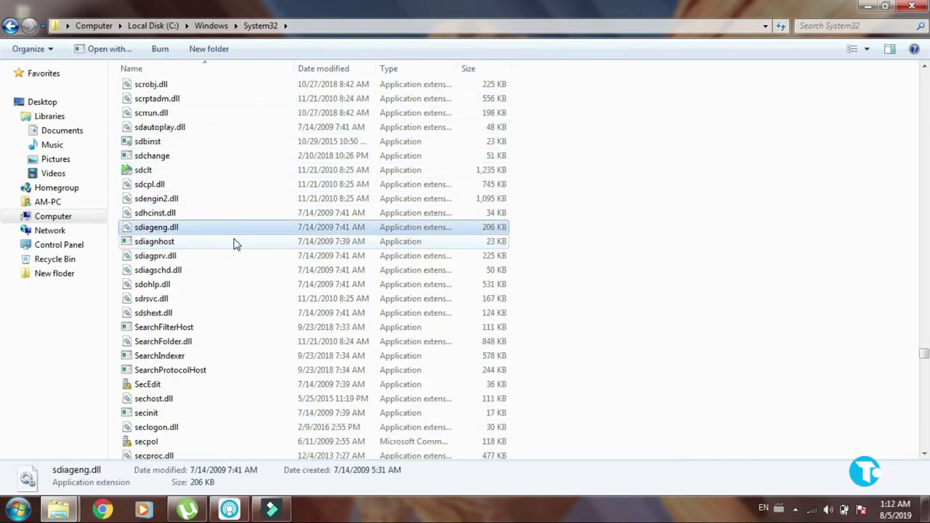
{"action": "key", "text": "Down"}
{"action": "key", "text": "Down"}
{"action": "key", "text": "Down"}
{"action": "key", "text": "Down"}
{"action": "key", "text": "Down"}
{"action": "key", "text": "Down"}
{"action": "key", "text": "Down"}
{"action": "key", "text": "Down"}
{"action": "key", "text": "Down"}
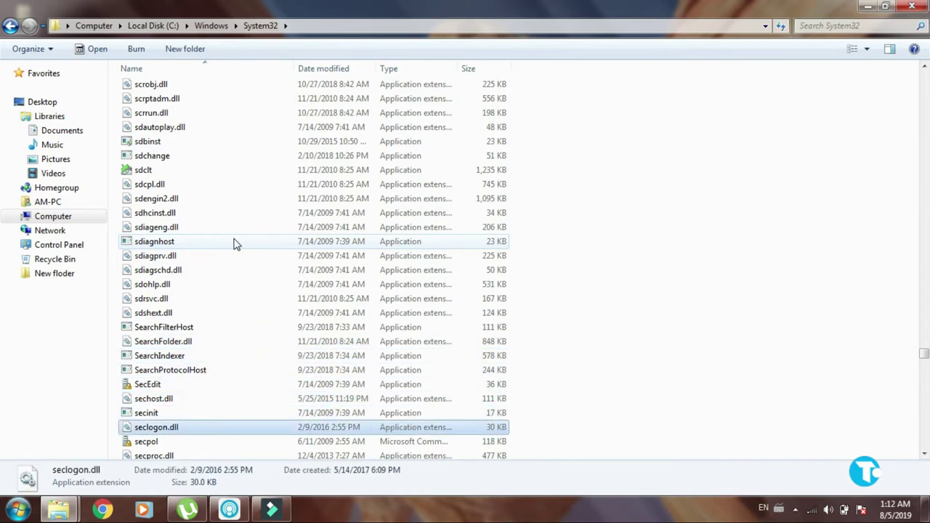
{"action": "key", "text": "Down"}
{"action": "key", "text": "Down"}
{"action": "key", "text": "Down"}
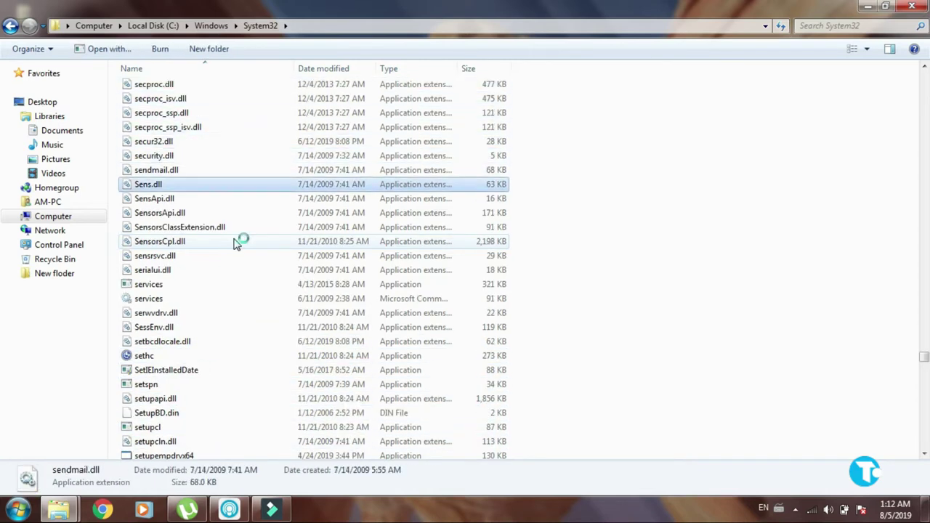
{"action": "key", "text": "Down"}
{"action": "key", "text": "Down"}
{"action": "key", "text": "Down"}
{"action": "key", "text": "Down"}
{"action": "key", "text": "Down"}
{"action": "key", "text": "Down"}
{"action": "key", "text": "Down"}
{"action": "key", "text": "Down"}
{"action": "key", "text": "Down"}
{"action": "key", "text": "Down"}
{"action": "key", "text": "Down"}
{"action": "key", "text": "Down"}
{"action": "key", "text": "Down"}
{"action": "key", "text": "Down"}
{"action": "key", "text": "Down"}
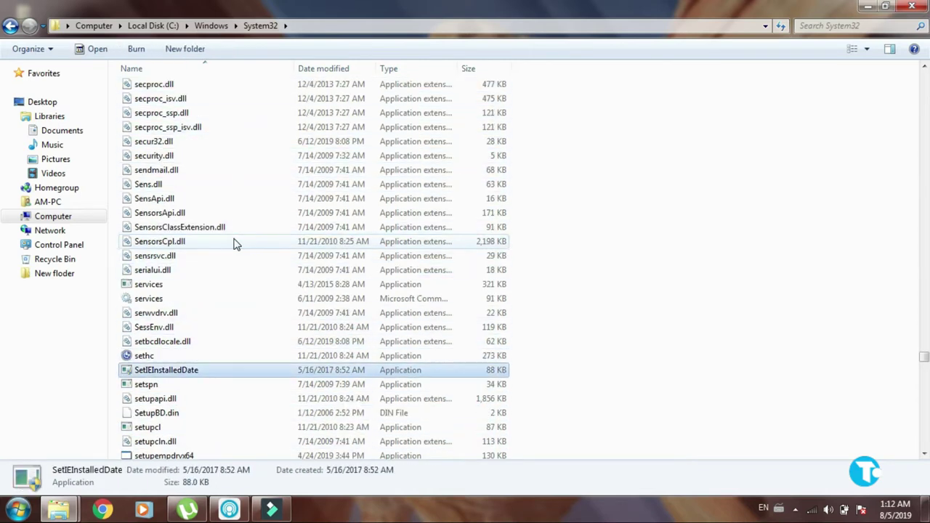
{"action": "key", "text": "Down"}
{"action": "key", "text": "Down"}
{"action": "key", "text": "Down"}
{"action": "key", "text": "Down"}
{"action": "key", "text": "Down"}
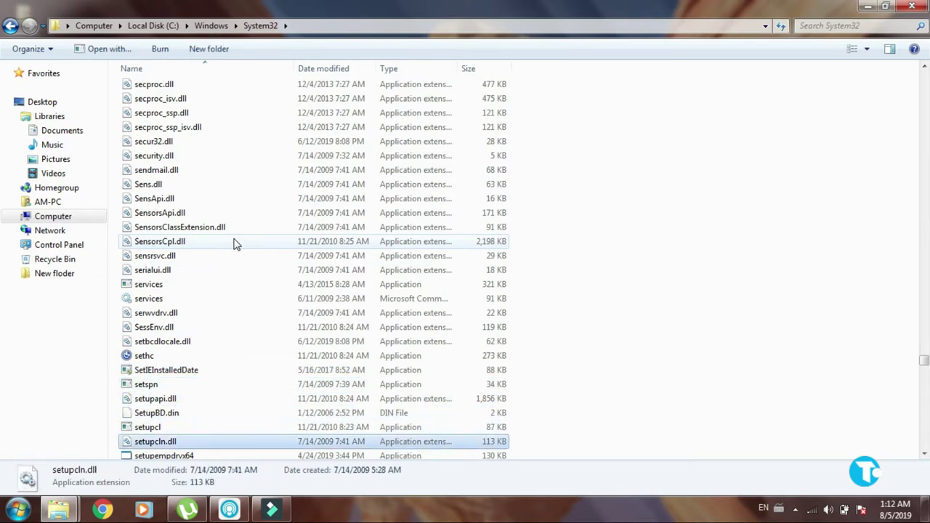
{"action": "key", "text": "Down"}
{"action": "key", "text": "Down"}
{"action": "key", "text": "Down"}
{"action": "key", "text": "Down"}
{"action": "key", "text": "Down"}
{"action": "key", "text": "Down"}
{"action": "key", "text": "Down"}
{"action": "key", "text": "Down"}
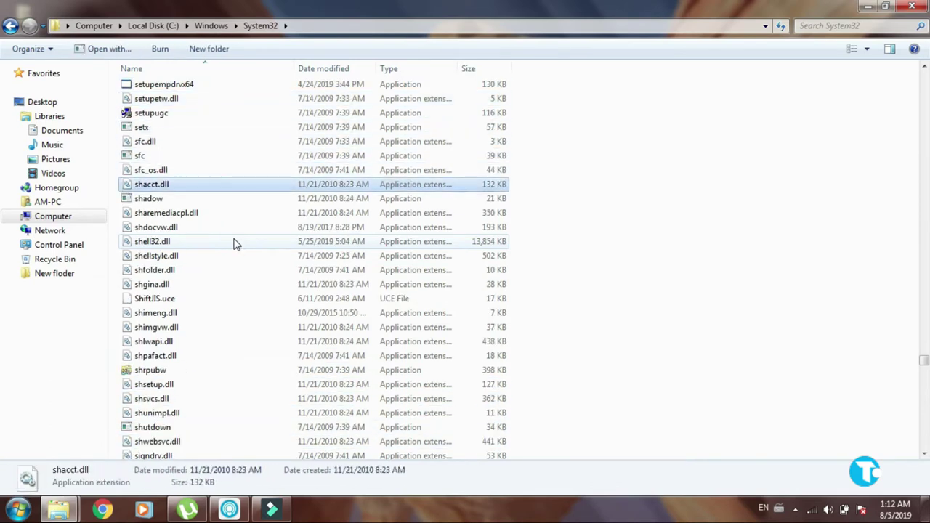
{"action": "key", "text": "Down"}
{"action": "key", "text": "Down"}
{"action": "key", "text": "Down"}
{"action": "key", "text": "Down"}
{"action": "key", "text": "Down"}
{"action": "key", "text": "Down"}
{"action": "key", "text": "Down"}
{"action": "key", "text": "Down"}
{"action": "key", "text": "Down"}
{"action": "key", "text": "Down"}
{"action": "key", "text": "Down"}
{"action": "key", "text": "Down"}
{"action": "key", "text": "Down"}
{"action": "key", "text": "Down"}
{"action": "key", "text": "Down"}
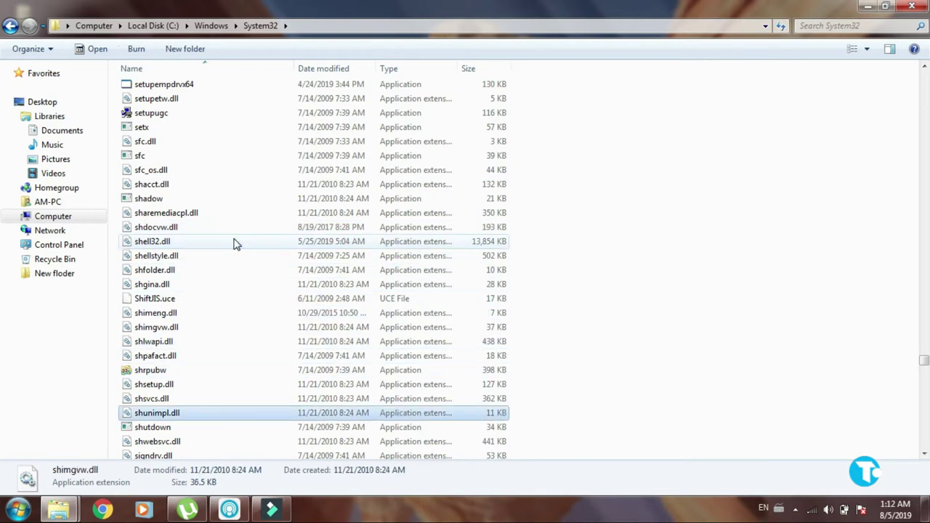
{"action": "key", "text": "Down"}
{"action": "key", "text": "Down"}
{"action": "key", "text": "Down"}
{"action": "key", "text": "Down"}
{"action": "key", "text": "Down"}
{"action": "key", "text": "Down"}
{"action": "key", "text": "Down"}
{"action": "key", "text": "Down"}
{"action": "key", "text": "Down"}
{"action": "key", "text": "Down"}
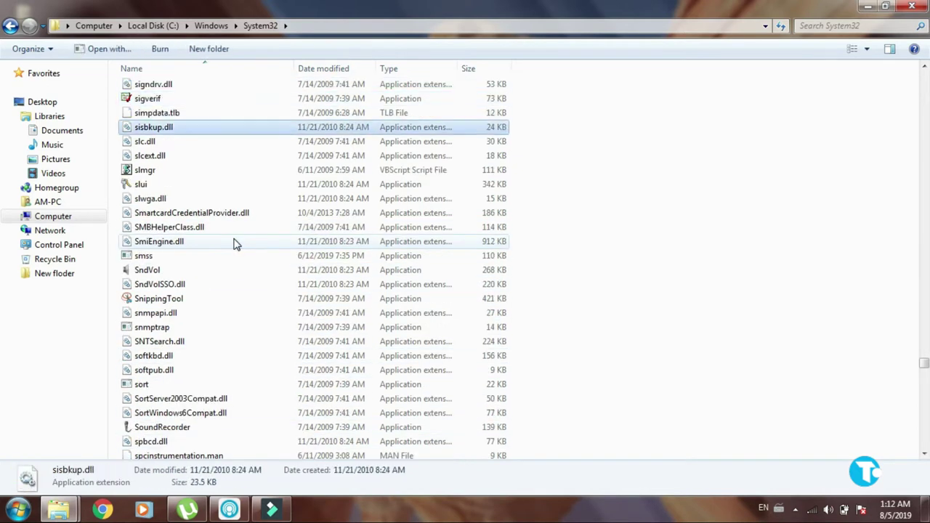
{"action": "key", "text": "Down"}
{"action": "key", "text": "Down"}
{"action": "key", "text": "Down"}
{"action": "key", "text": "Down"}
{"action": "key", "text": "Down"}
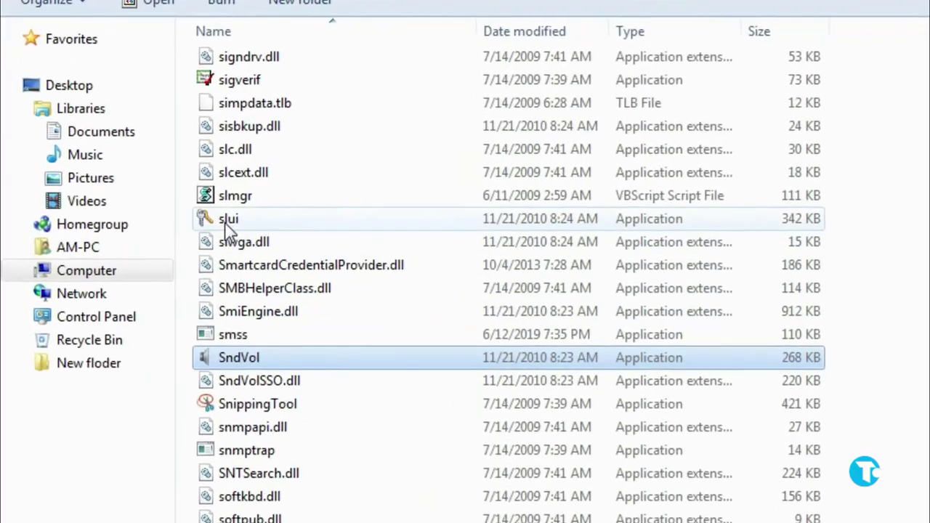
{"action": "left_click", "coordinate": [181, 202]}
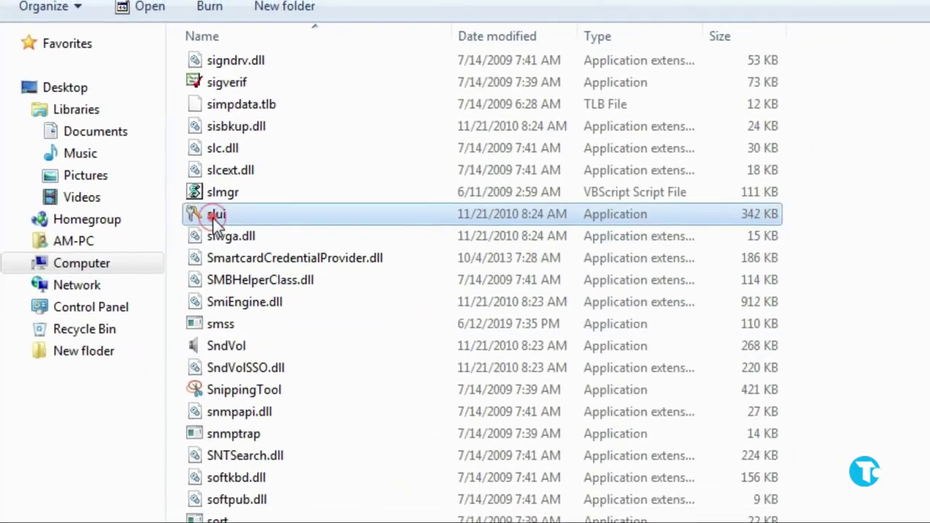
- Try to delete the slui application file from System32
{"action": "right_click", "coordinate": [192, 208]}
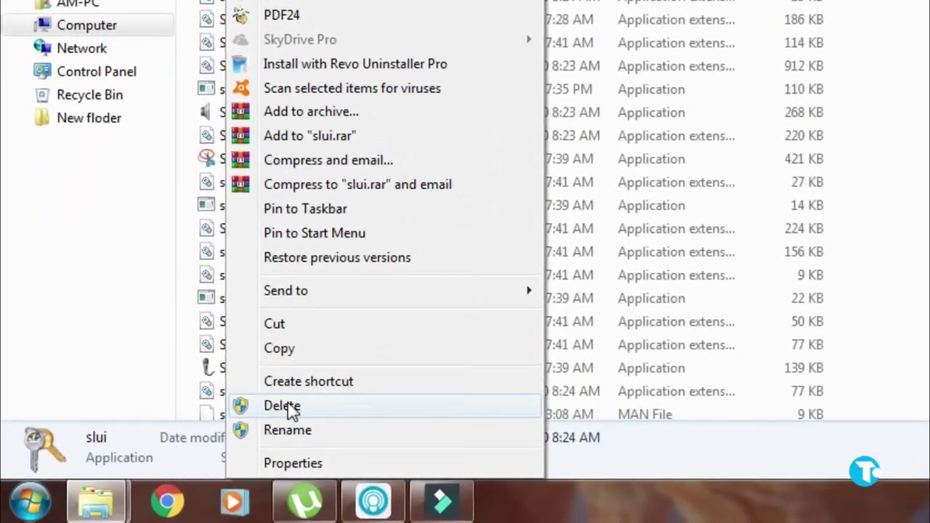
{"action": "left_click", "coordinate": [289, 407]}
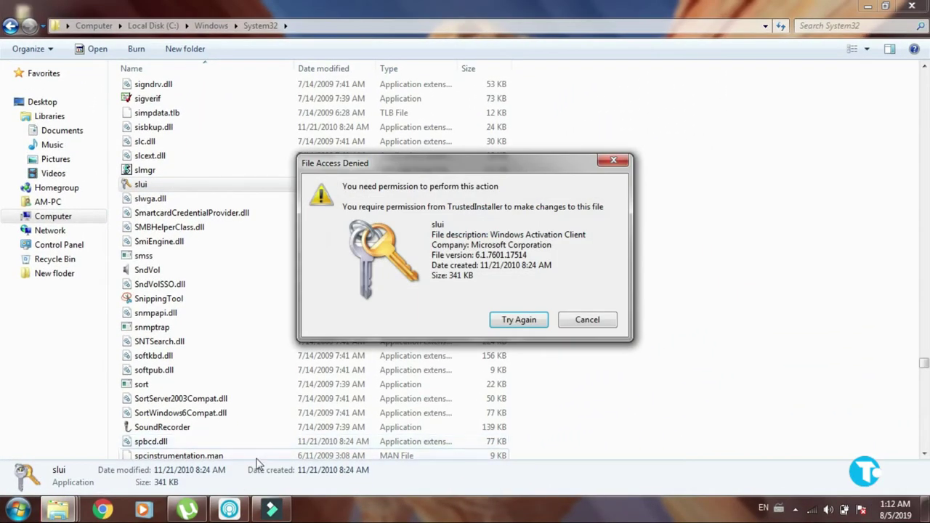
{"action": "left_click", "coordinate": [581, 325]}
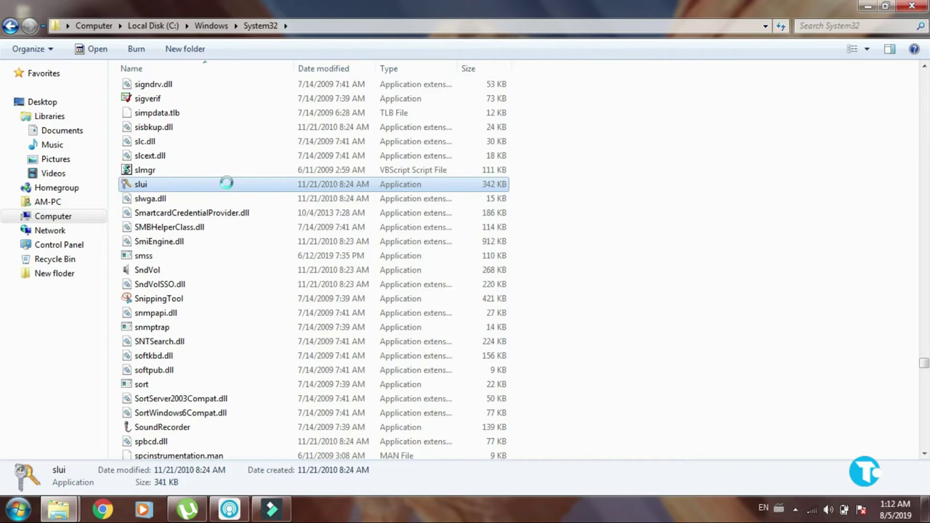
- Open the owner settings in the advanced security properties of the slui file
{"action": "right_click", "coordinate": [296, 185]}
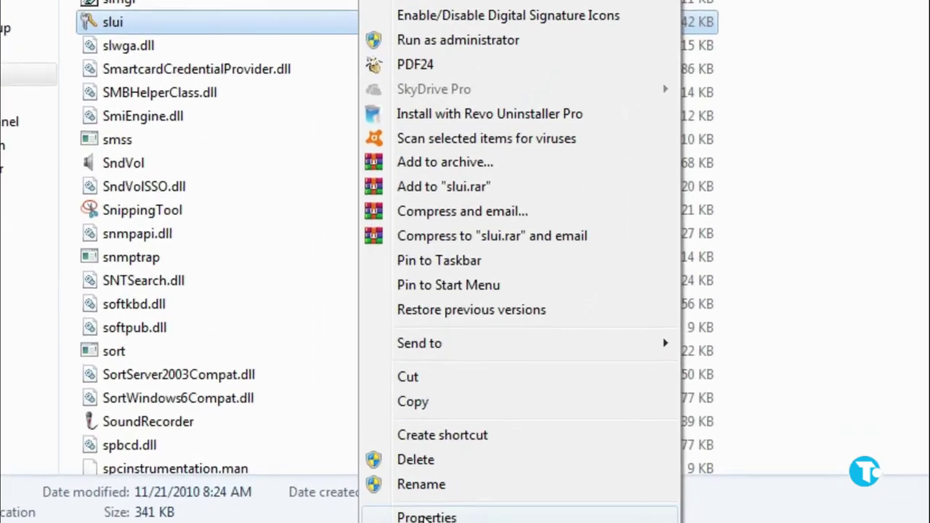
{"action": "left_click", "coordinate": [364, 497]}
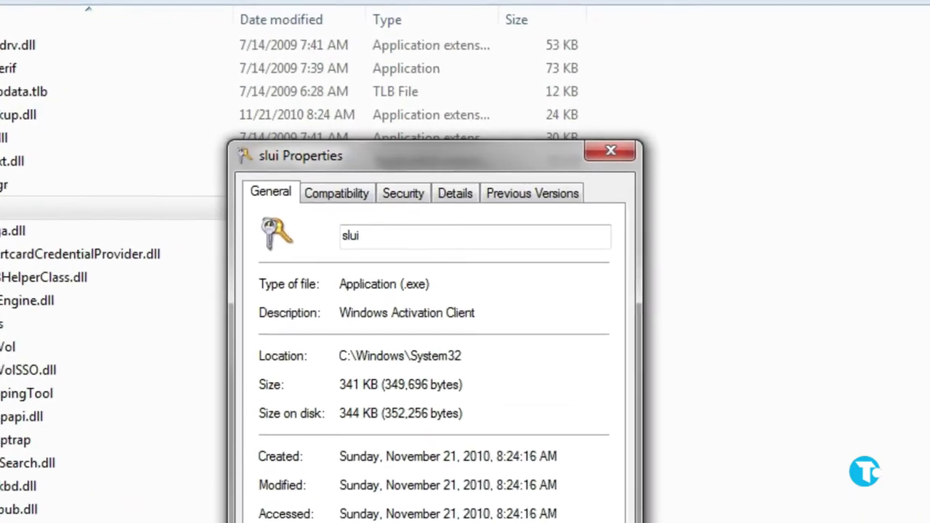
{"action": "left_click", "coordinate": [407, 209]}
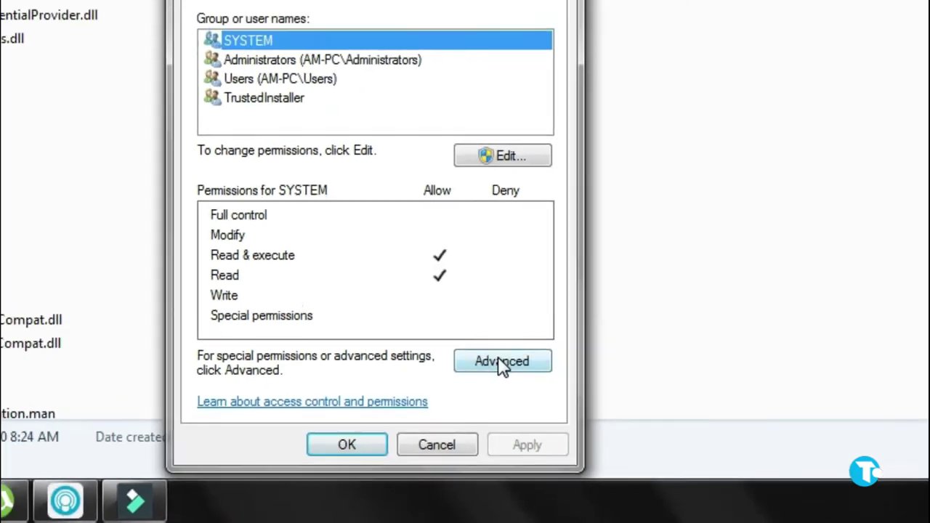
{"action": "left_click", "coordinate": [498, 399]}
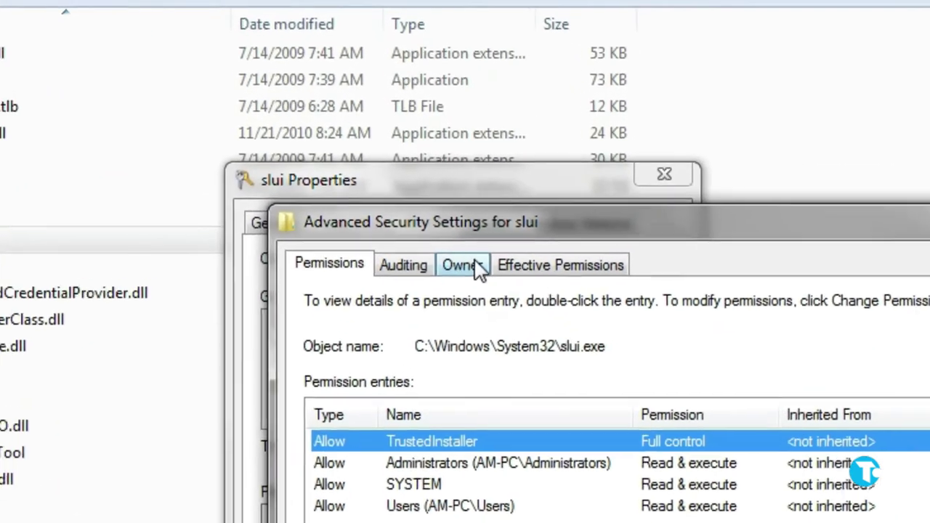
{"action": "left_click", "coordinate": [453, 250]}
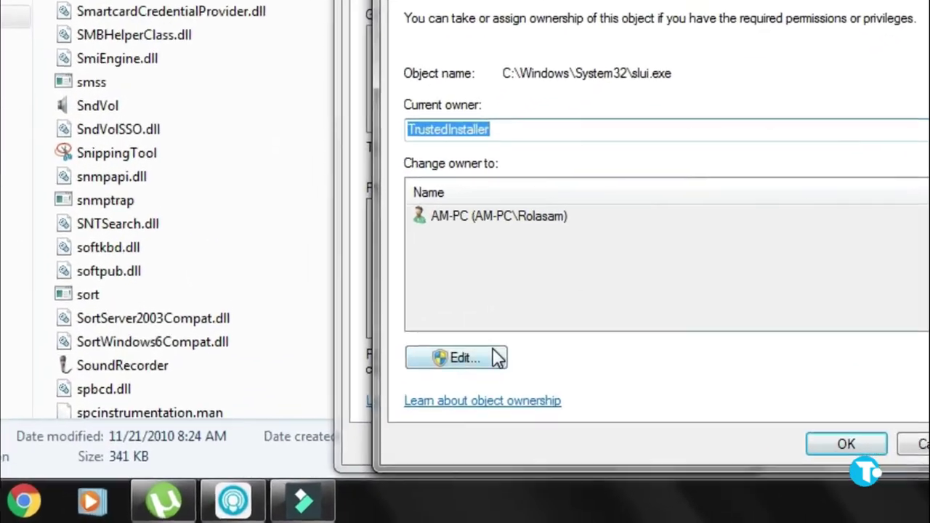
- Change the owner of slui.exe from TrustedInstaller to the AM-PC user account and acknowledge the ownership notice
{"action": "left_click", "coordinate": [436, 392]}
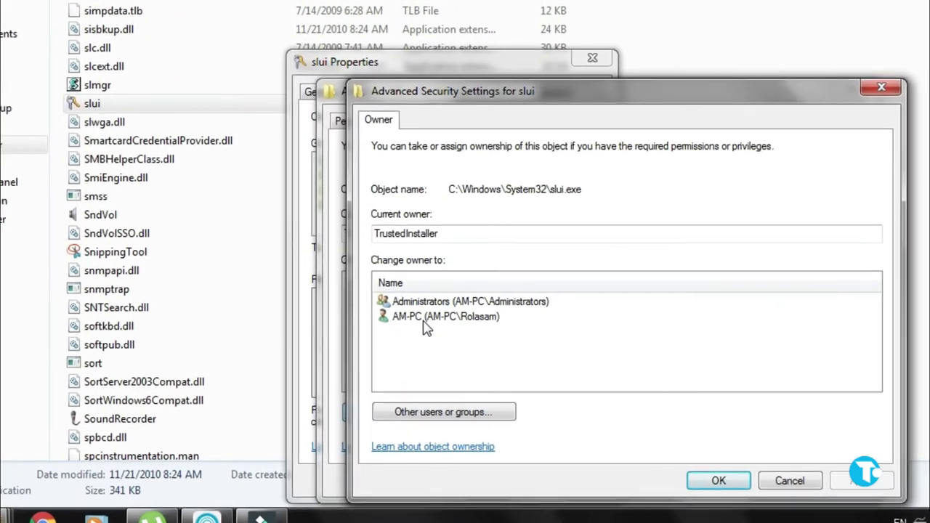
{"action": "left_click", "coordinate": [411, 336]}
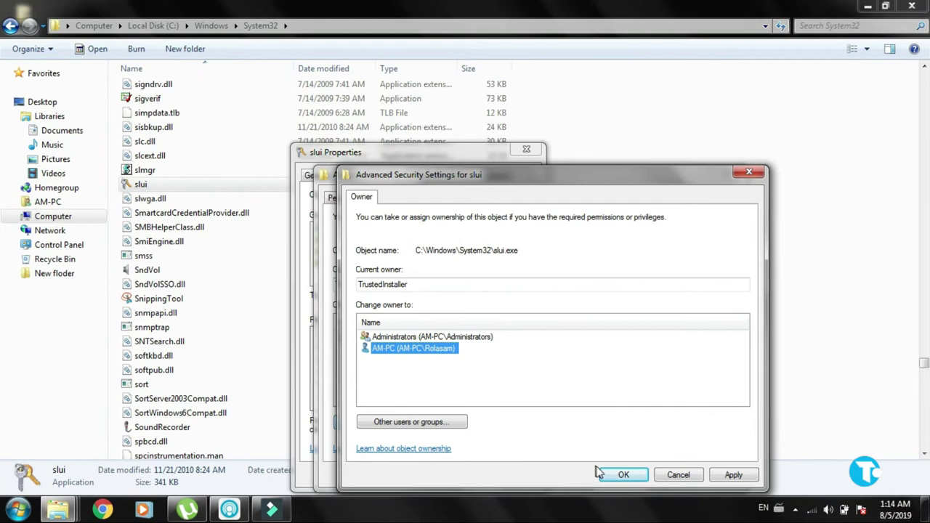
{"action": "left_click", "coordinate": [612, 474]}
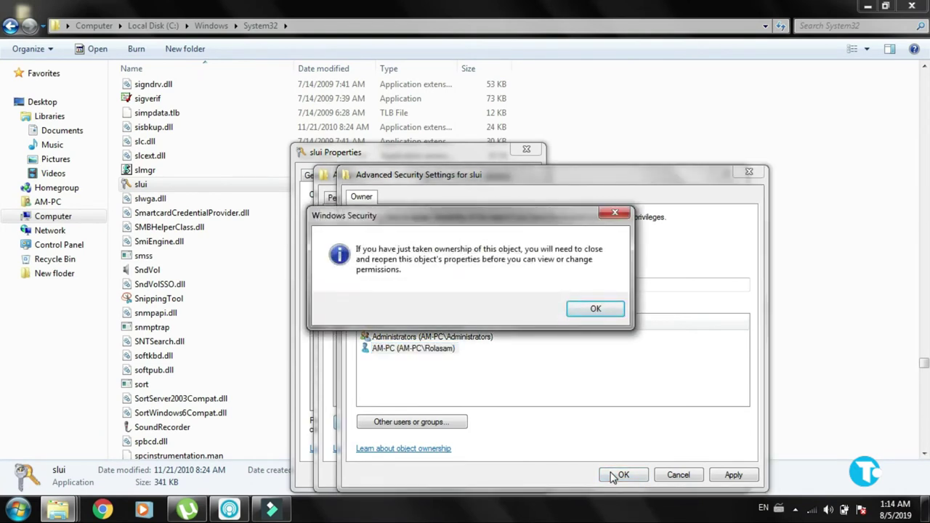
{"action": "left_click", "coordinate": [578, 316]}
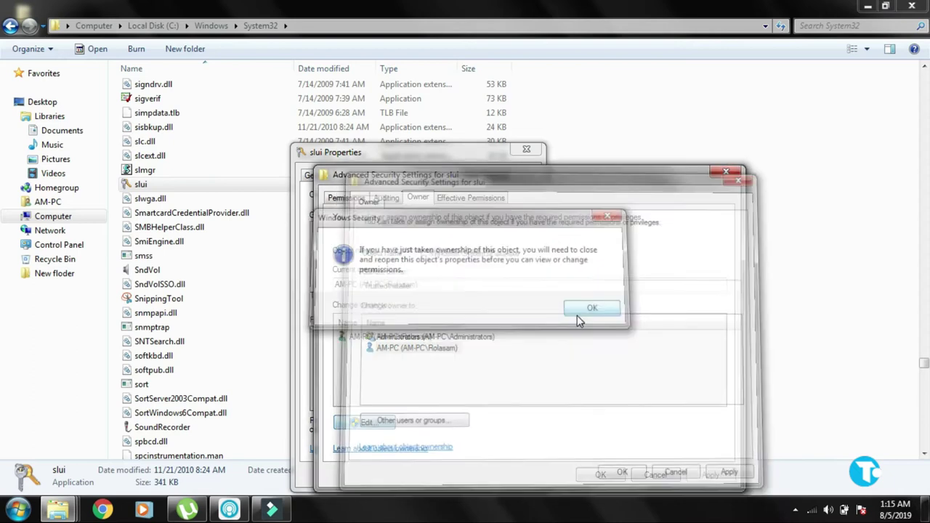
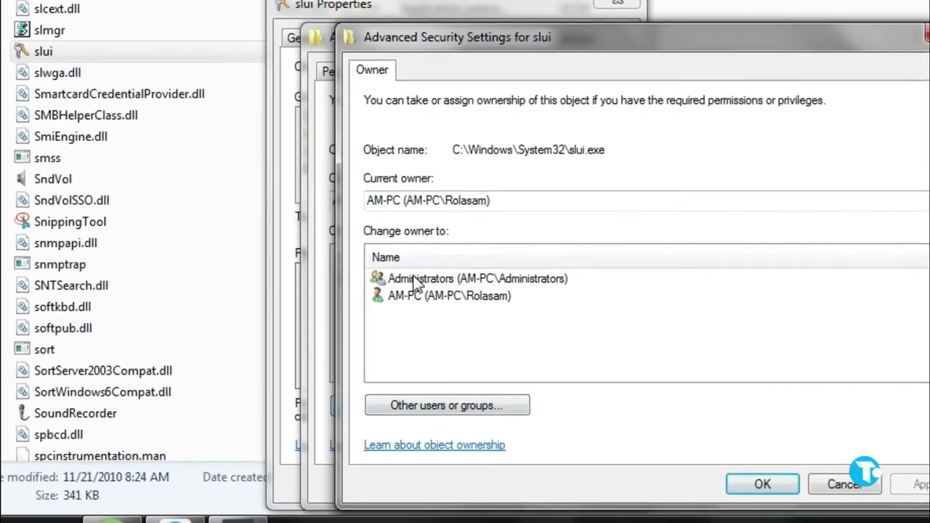
- Assign ownership of slui.exe to the Administrators group, acknowledge the ownership notice, and close the advanced security settings
{"action": "left_click", "coordinate": [402, 316]}
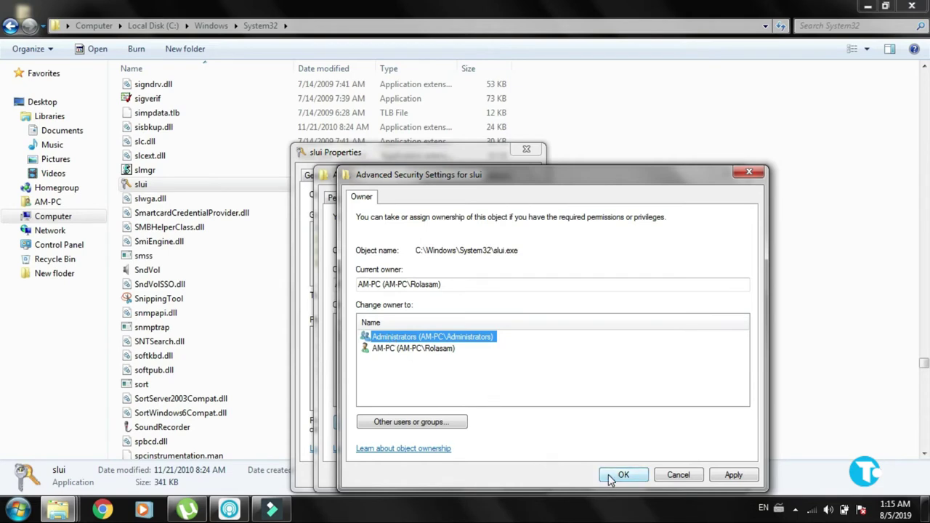
{"action": "left_click", "coordinate": [610, 474]}
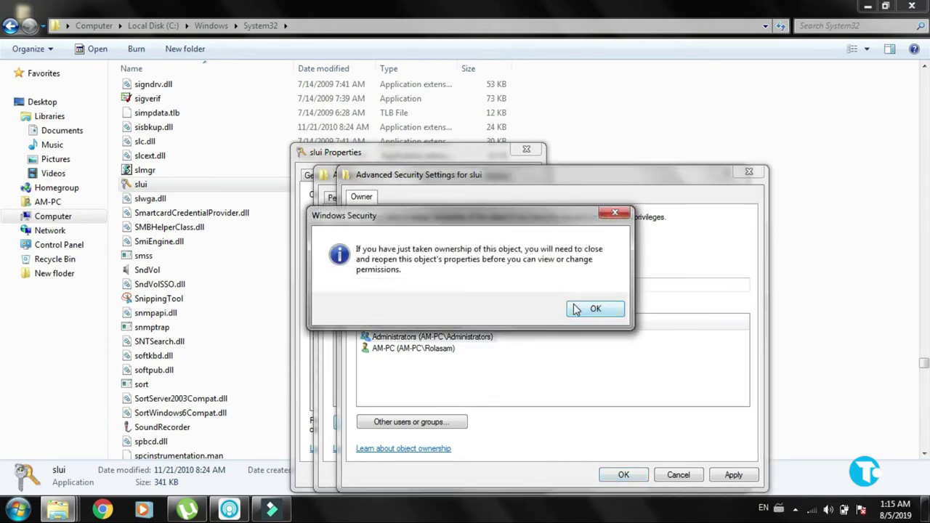
{"action": "left_click", "coordinate": [574, 309]}
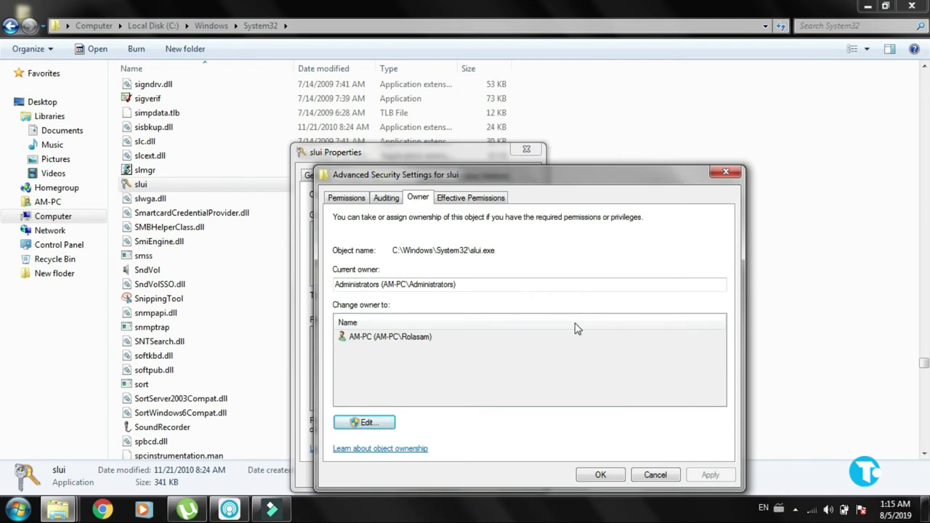
{"action": "left_click", "coordinate": [605, 470]}
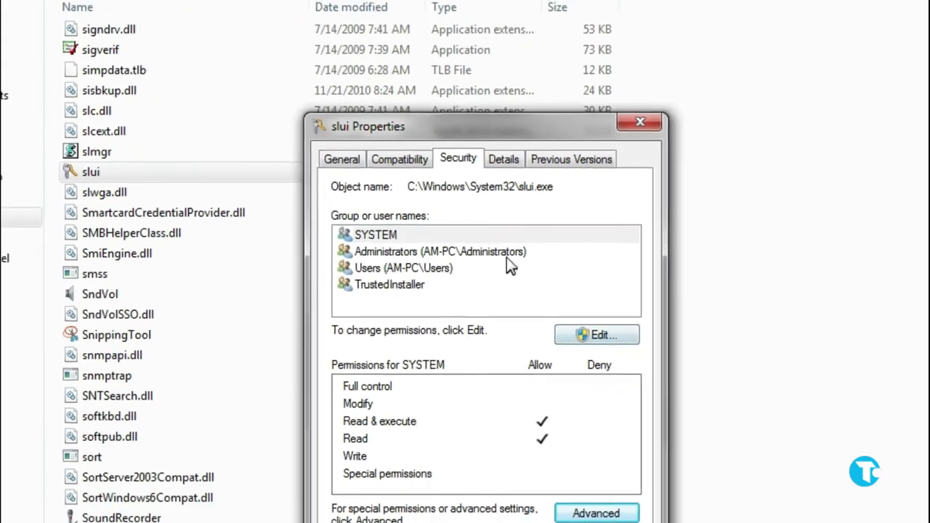
- Allow the Administrators group Full control of slui.exe and confirm the system permission change
{"action": "left_click", "coordinate": [552, 261]}
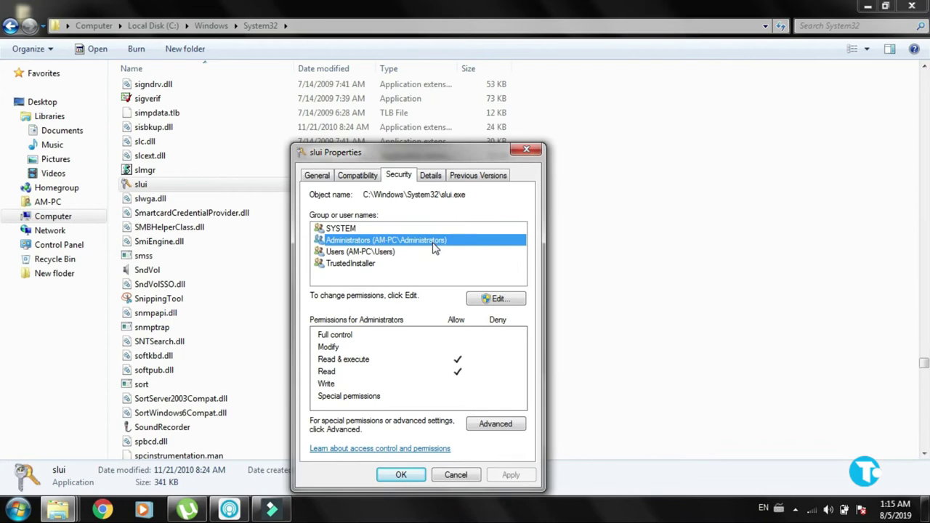
{"action": "left_click", "coordinate": [507, 305]}
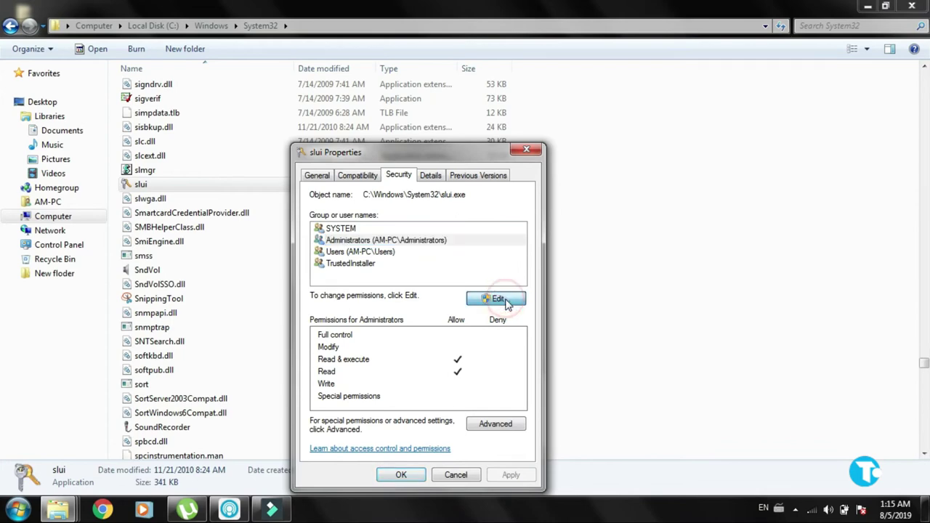
{"action": "left_click", "coordinate": [446, 282]}
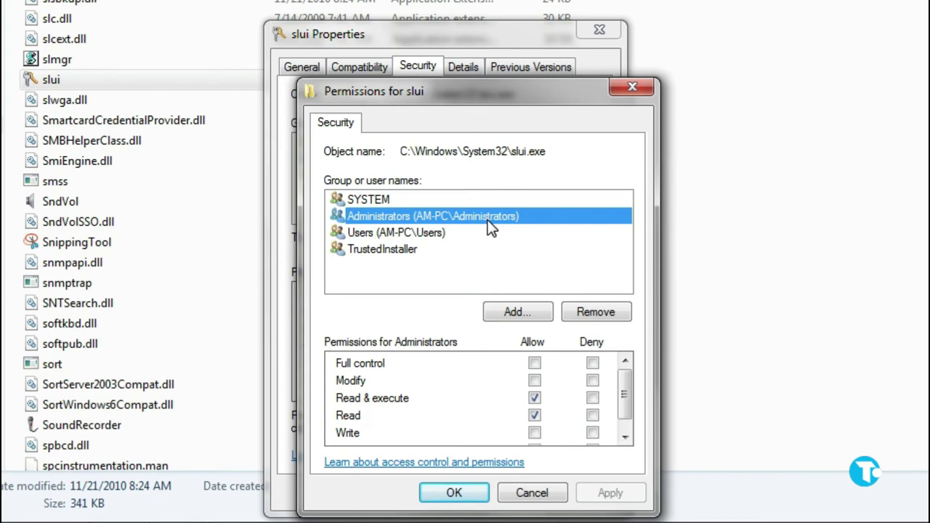
{"action": "left_click", "coordinate": [534, 363]}
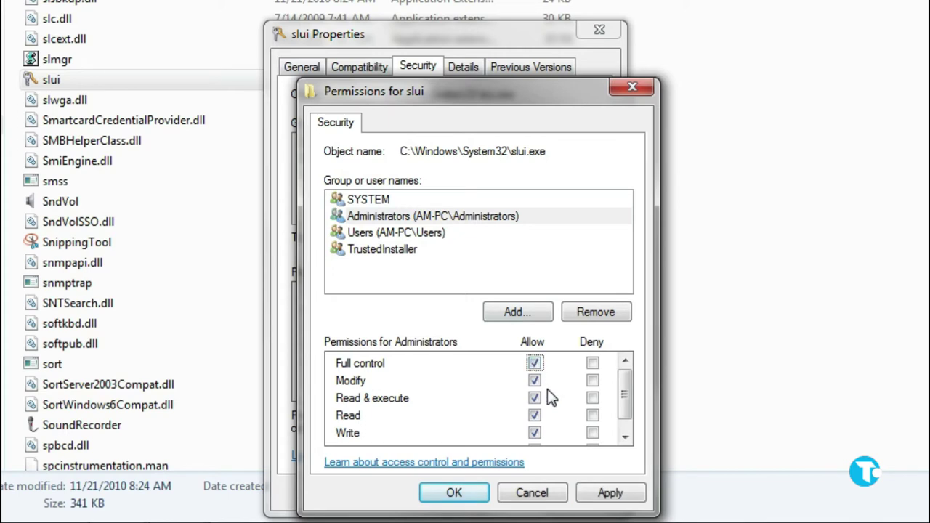
{"action": "left_click", "coordinate": [610, 494]}
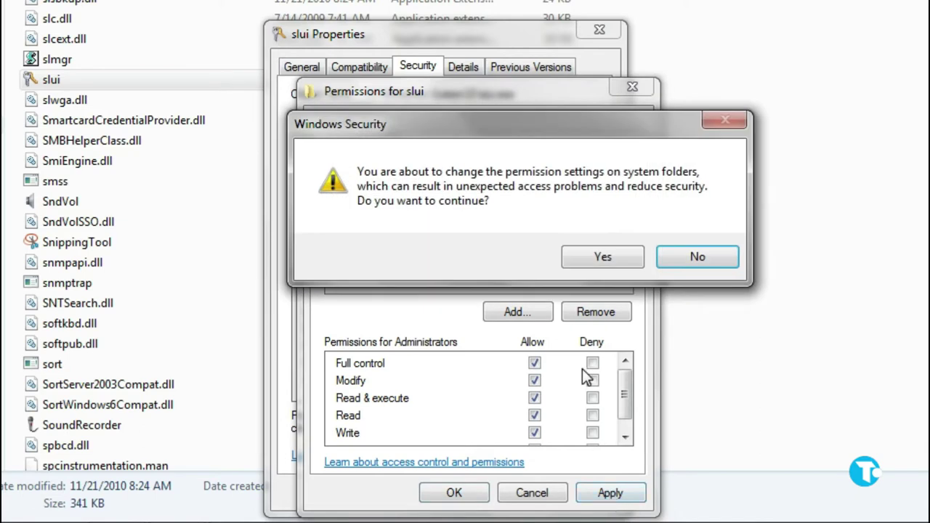
{"action": "left_click", "coordinate": [615, 257]}
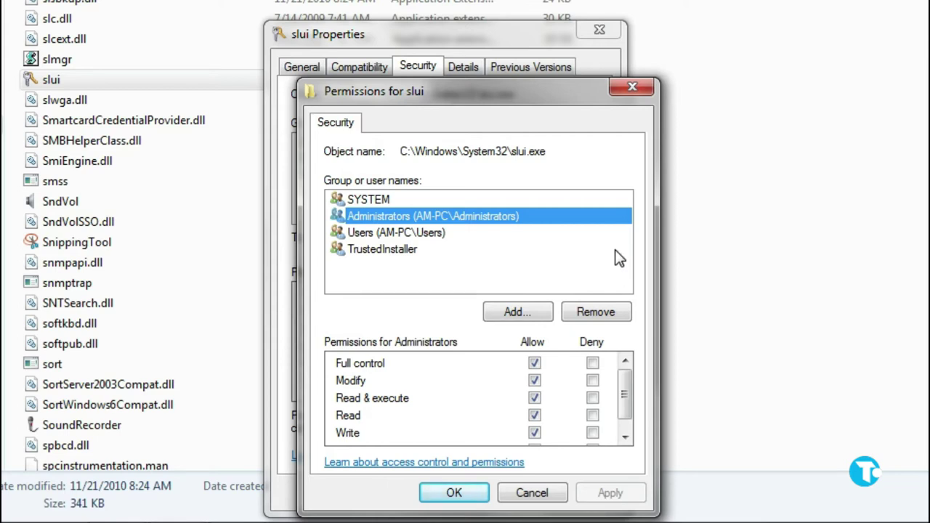
{"action": "left_click", "coordinate": [455, 494]}
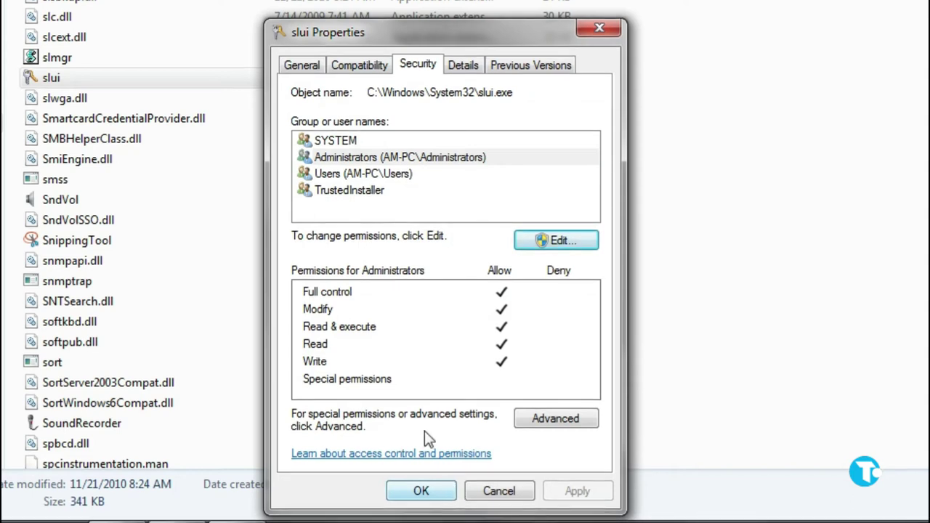
- Reopen the permissions of slui.exe for editing and allow Full control for SYSTEM
{"action": "left_click", "coordinate": [374, 174]}
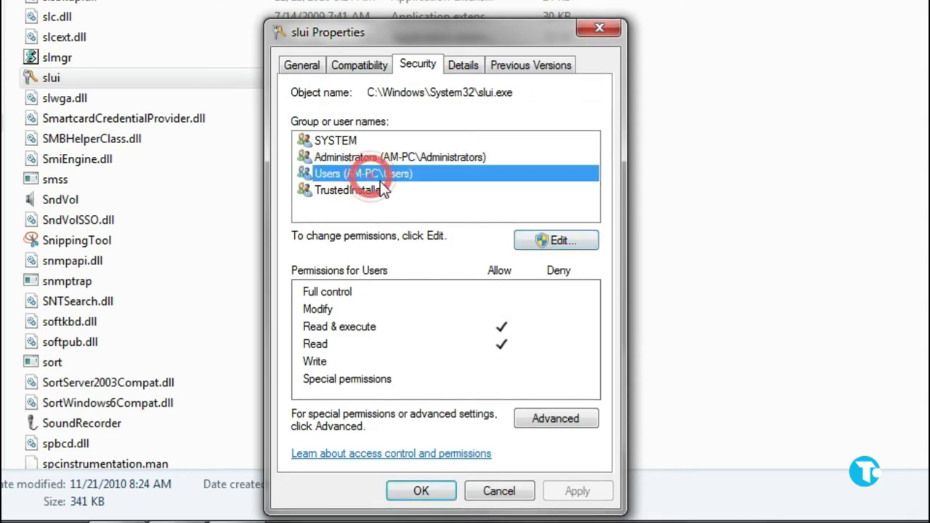
{"action": "left_click", "coordinate": [535, 240]}
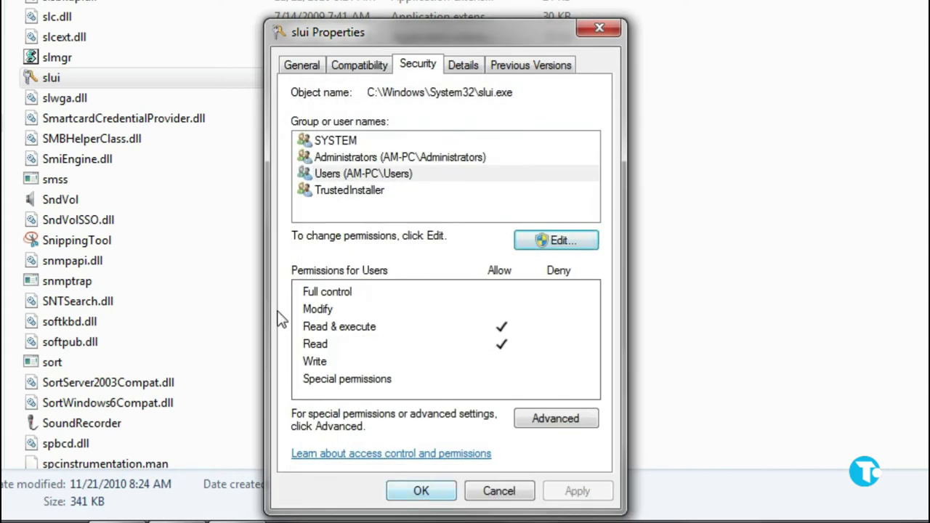
{"action": "left_click", "coordinate": [401, 175]}
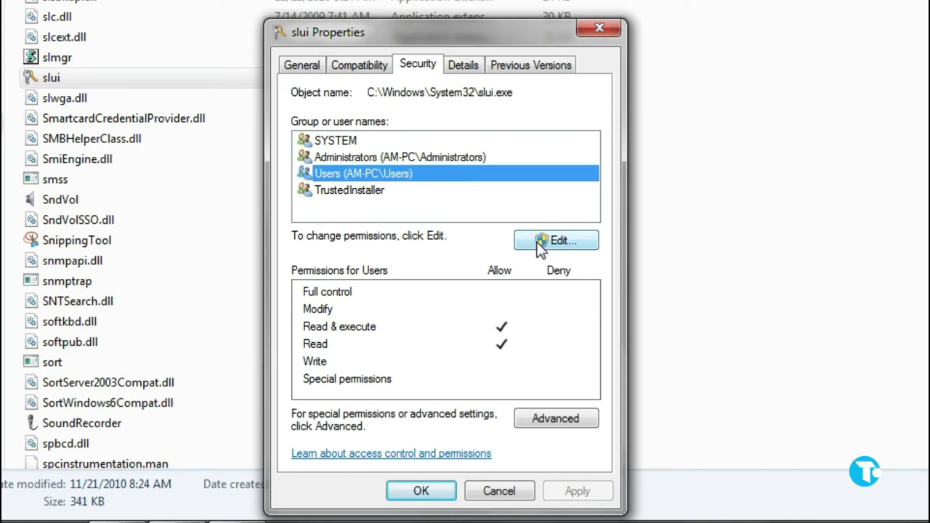
{"action": "left_click", "coordinate": [541, 244]}
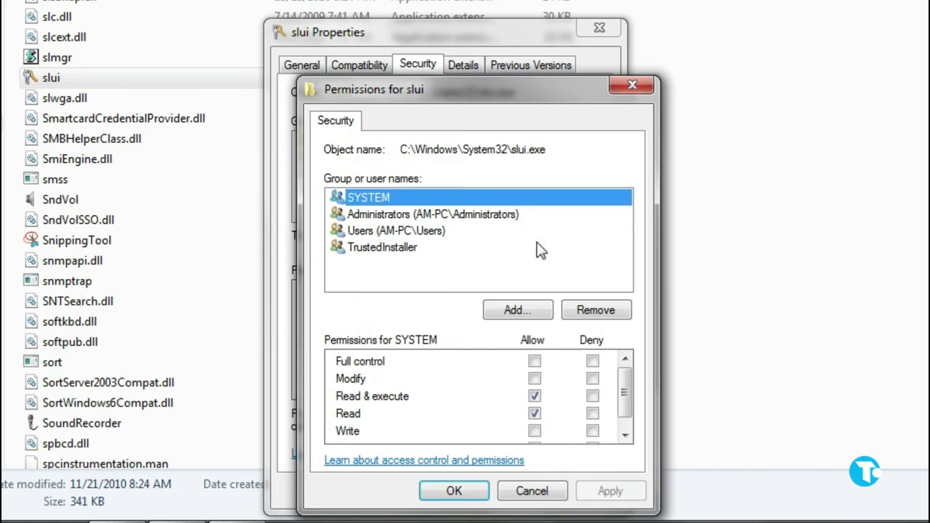
{"action": "left_click", "coordinate": [520, 313]}
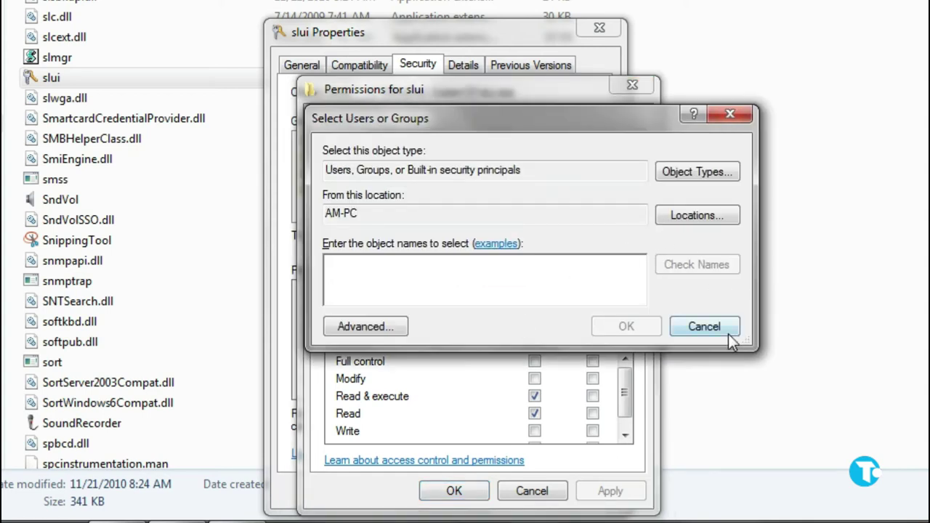
{"action": "left_click", "coordinate": [727, 329]}
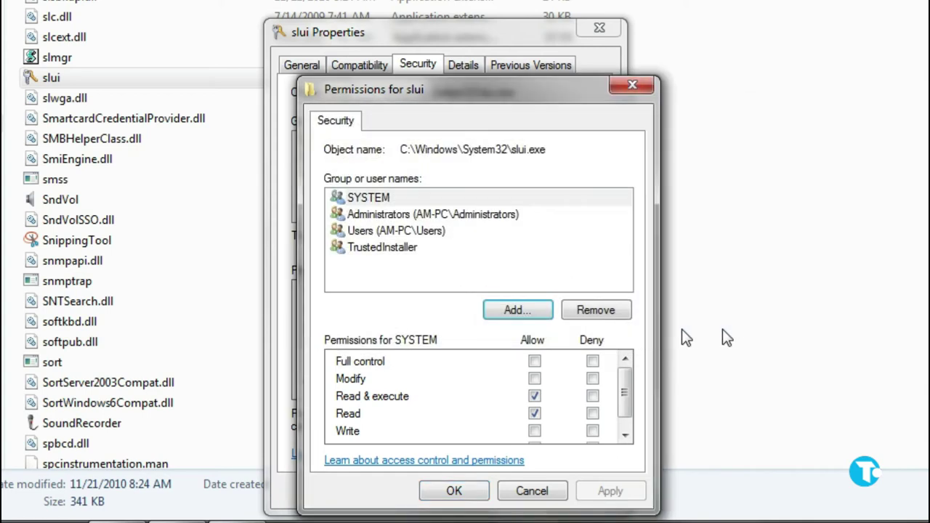
{"action": "left_click", "coordinate": [535, 361]}
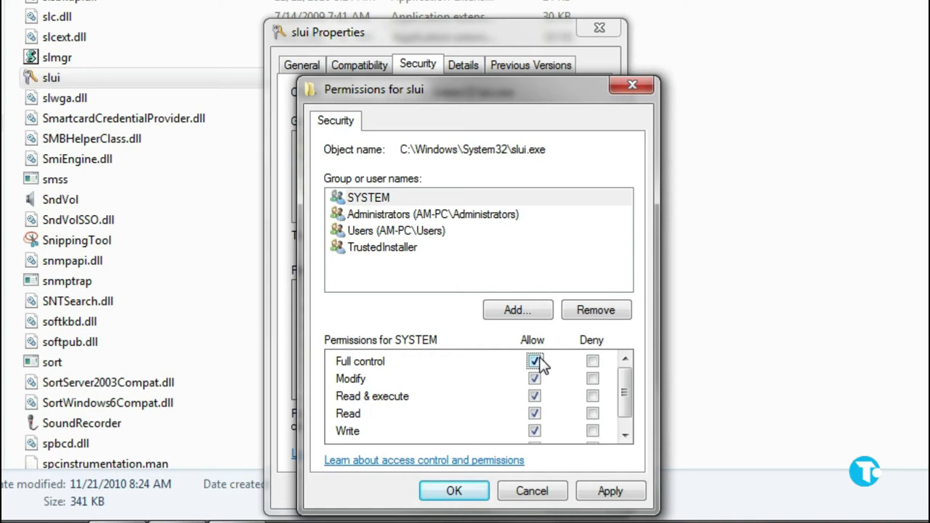
- Allow the Users group Full control of slui.exe, confirm the permission change, and close the file's properties
{"action": "left_click", "coordinate": [398, 232]}
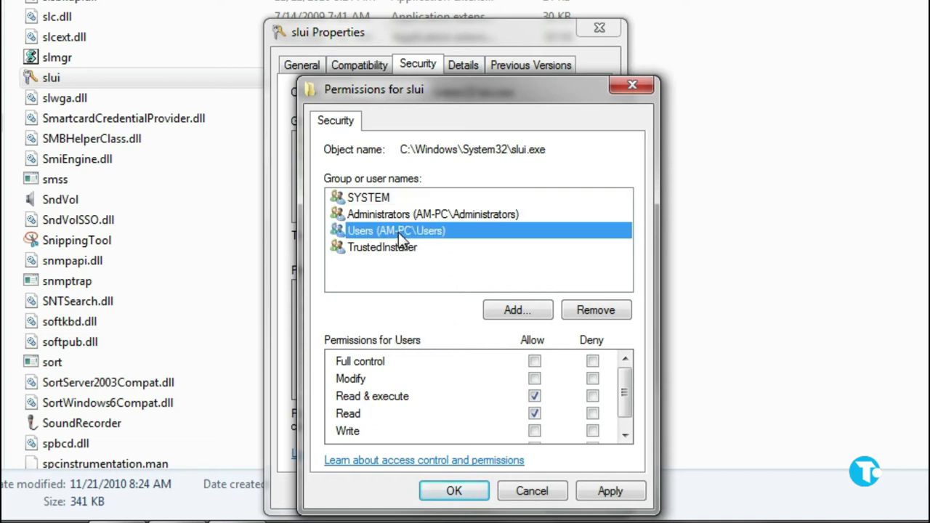
{"action": "left_click", "coordinate": [536, 362]}
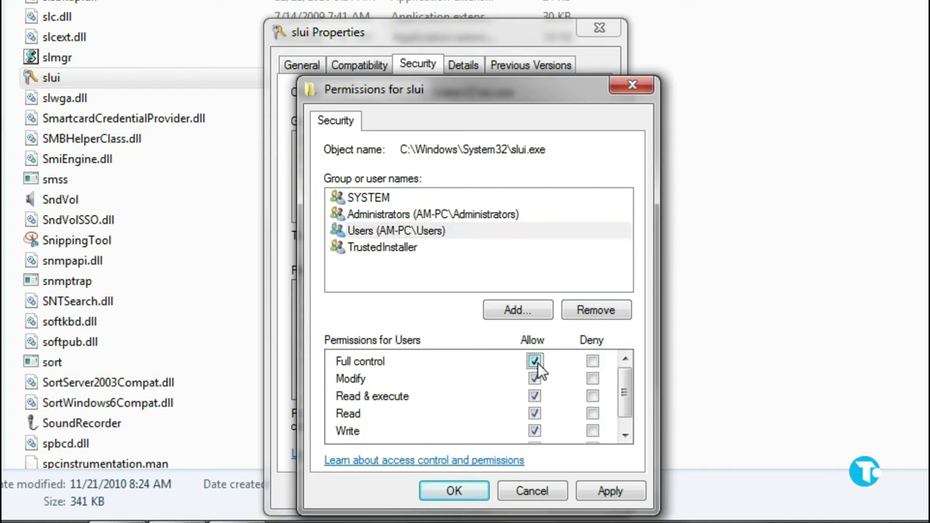
{"action": "left_click", "coordinate": [615, 501]}
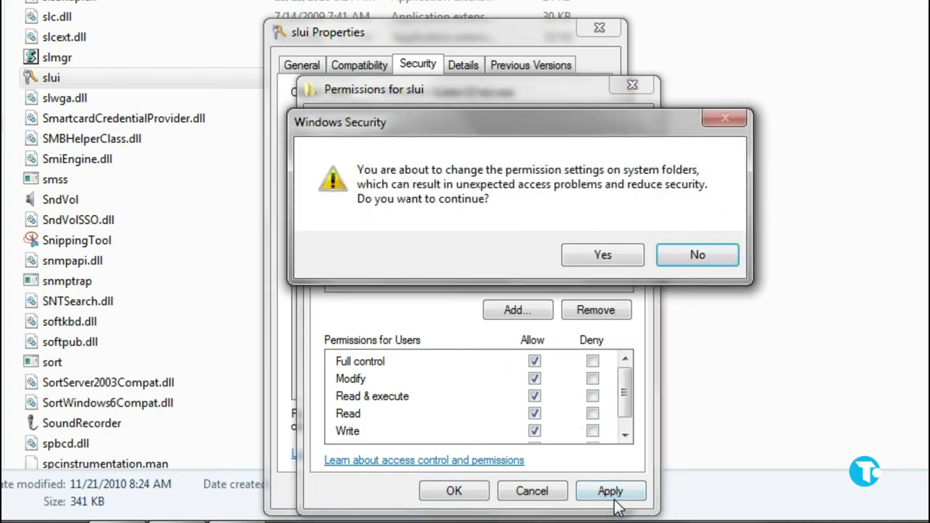
{"action": "left_click", "coordinate": [577, 254]}
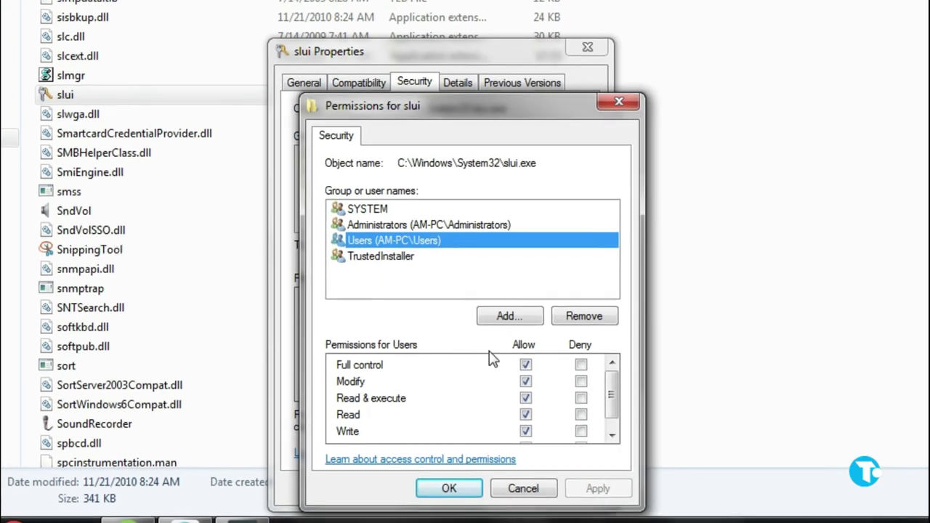
{"action": "left_click", "coordinate": [449, 489]}
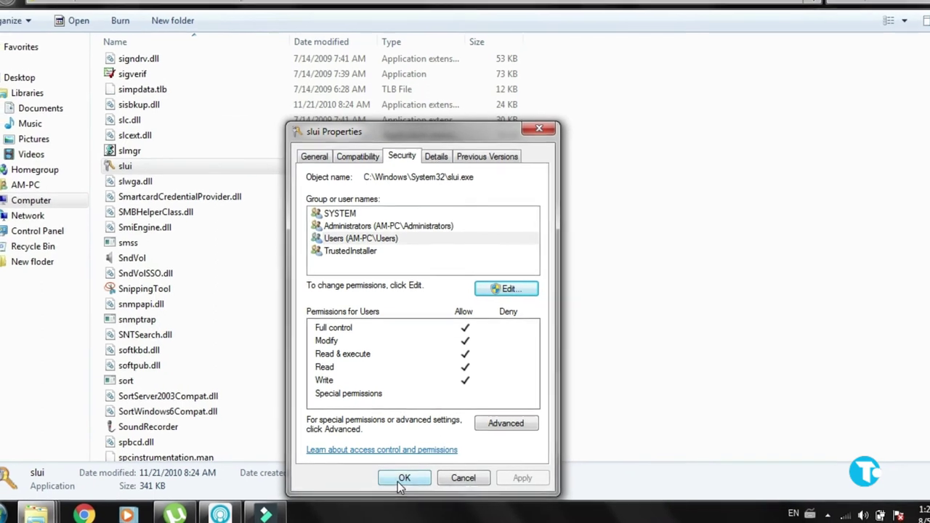
{"action": "left_click", "coordinate": [403, 479]}
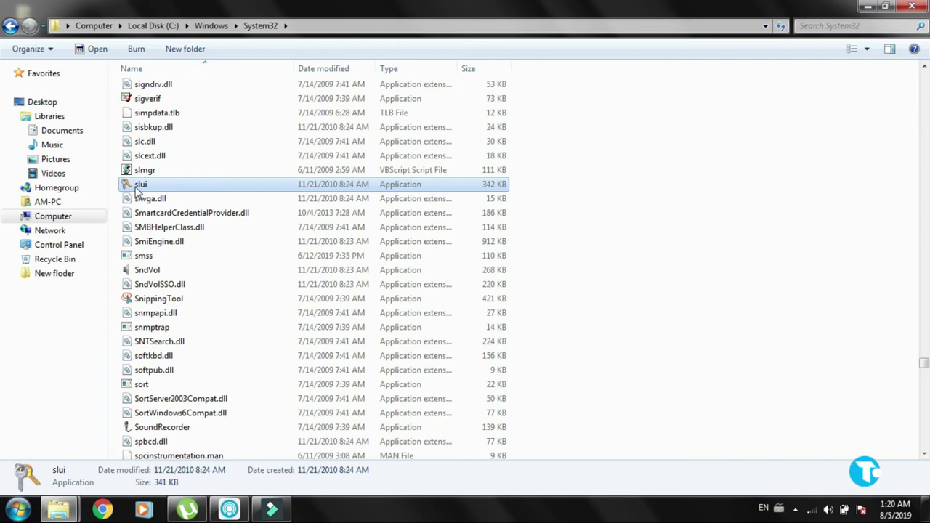
- Delete the slui application file from System32 to the Recycle Bin and refresh the folder
{"action": "right_click", "coordinate": [139, 190]}
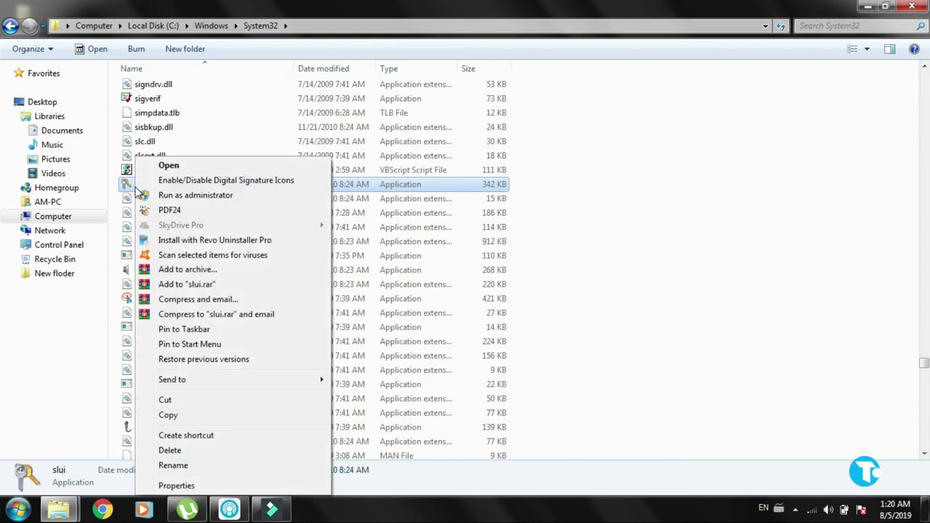
{"action": "left_click", "coordinate": [182, 450]}
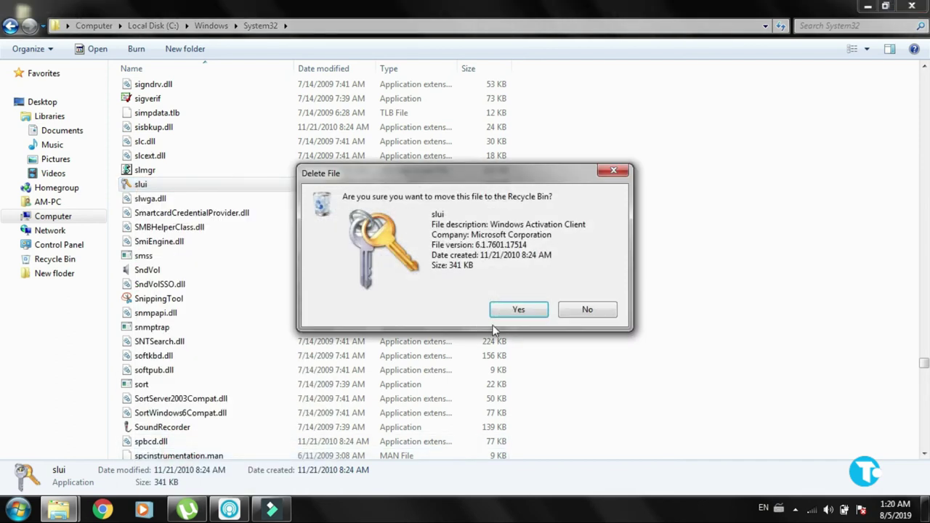
{"action": "left_click", "coordinate": [518, 309]}
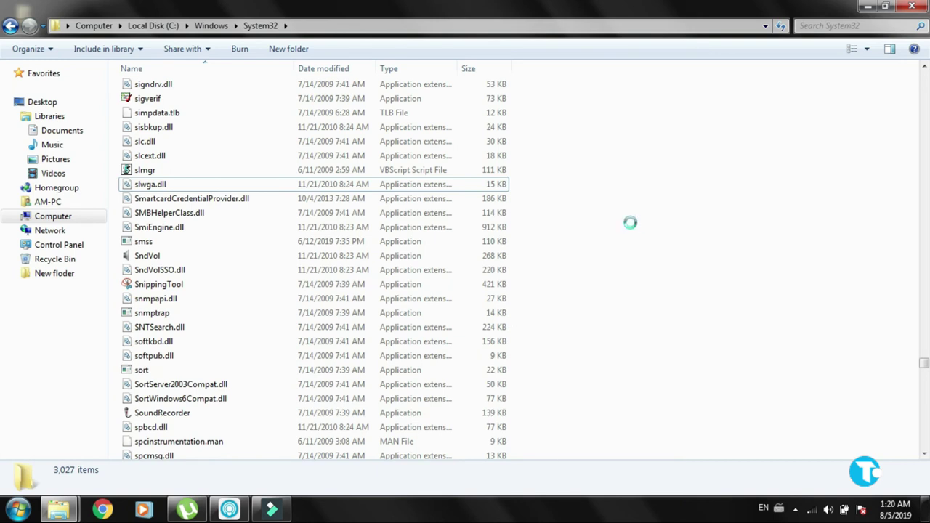
{"action": "right_click", "coordinate": [629, 221]}
{"action": "left_click", "coordinate": [652, 283]}
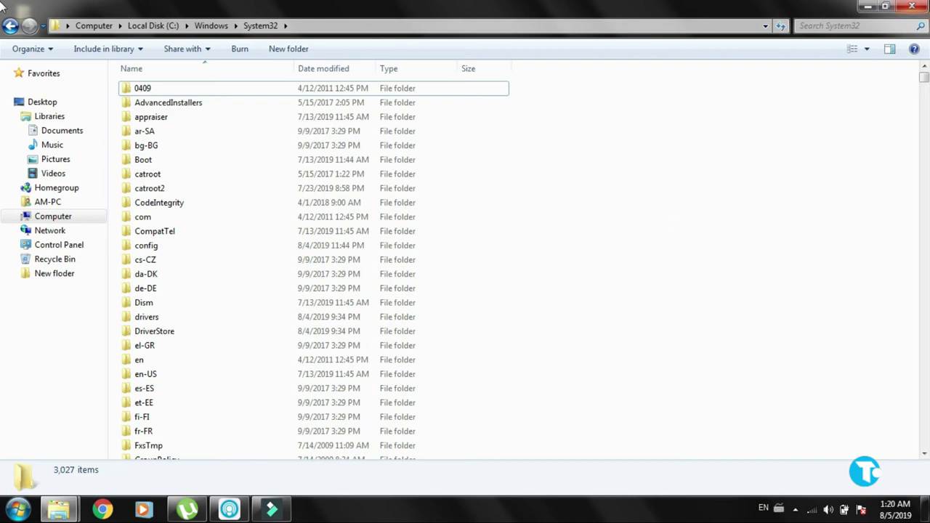
- Close the System32 folder and apply the Landscapes Aero theme to the desktop
{"action": "left_click", "coordinate": [912, 7]}
{"action": "right_click", "coordinate": [366, 156]}
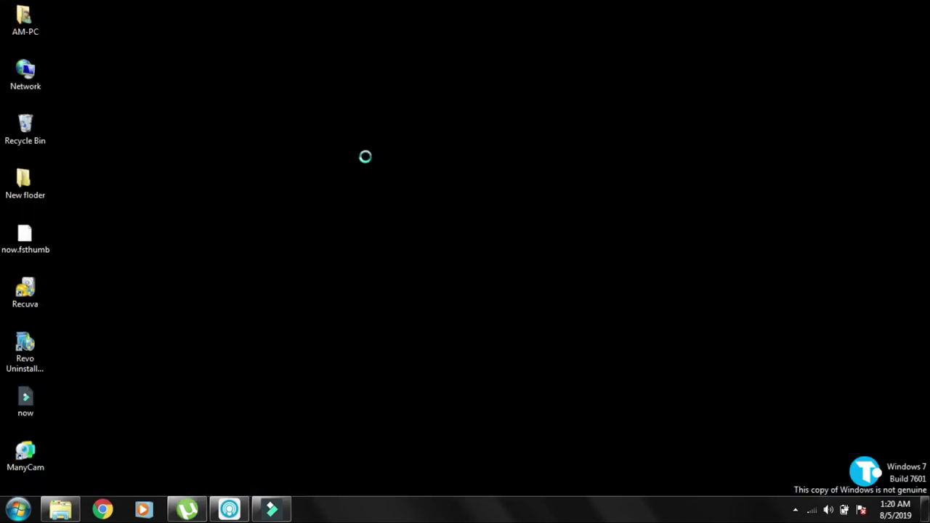
{"action": "left_click", "coordinate": [425, 352]}
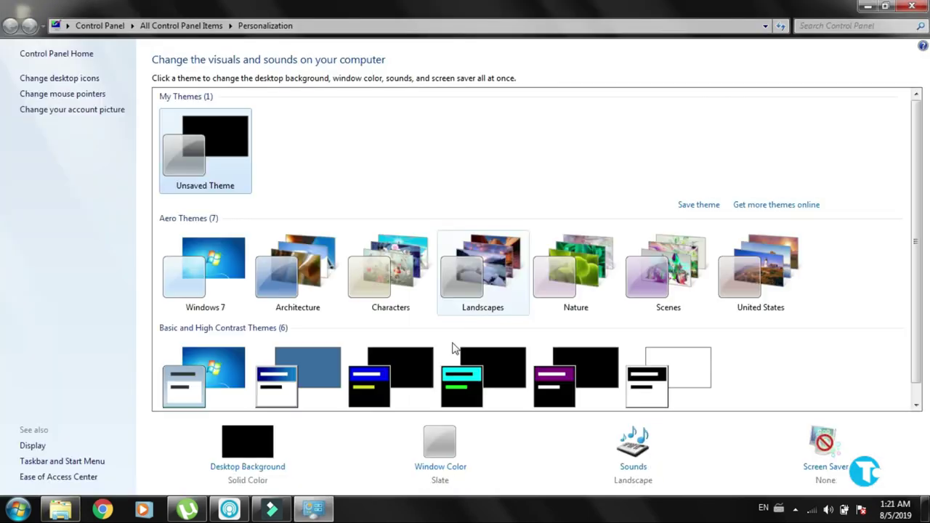
{"action": "left_click", "coordinate": [467, 289]}
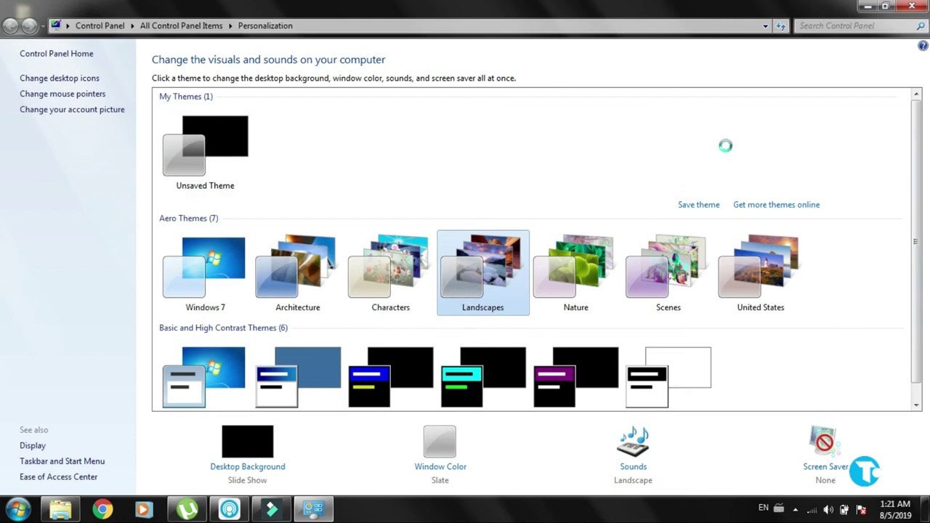
{"action": "left_click", "coordinate": [920, 9]}
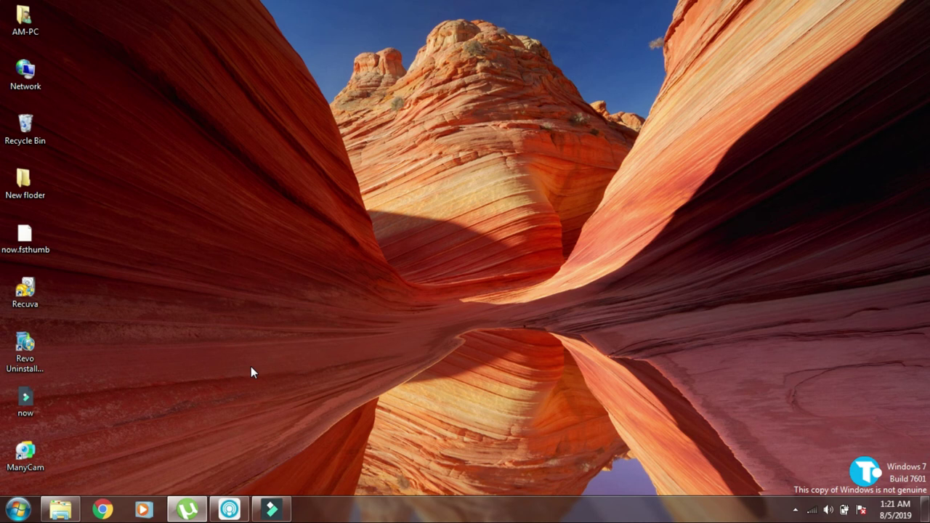
- Refresh the desktop and bring up the computer's shutdown and restart options
{"action": "right_click", "coordinate": [291, 256]}
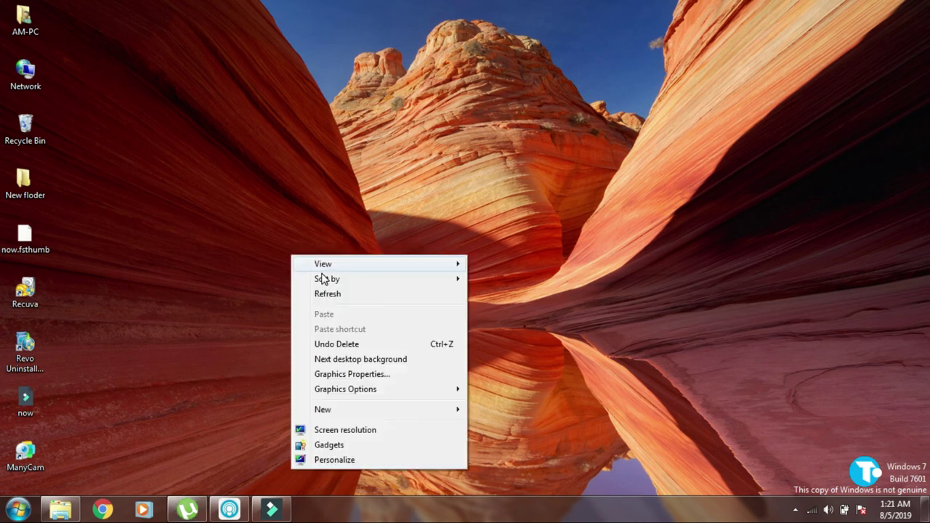
{"action": "left_click", "coordinate": [328, 295]}
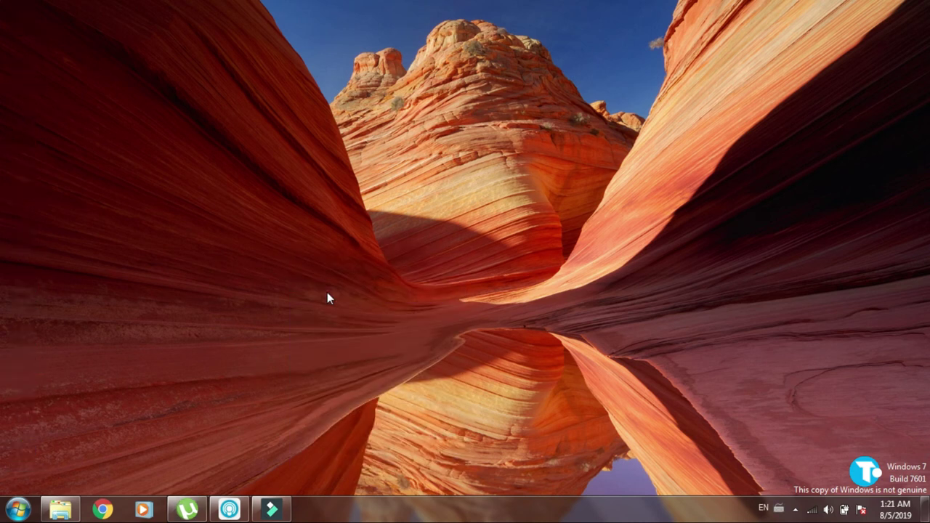
{"action": "left_click", "coordinate": [30, 512]}
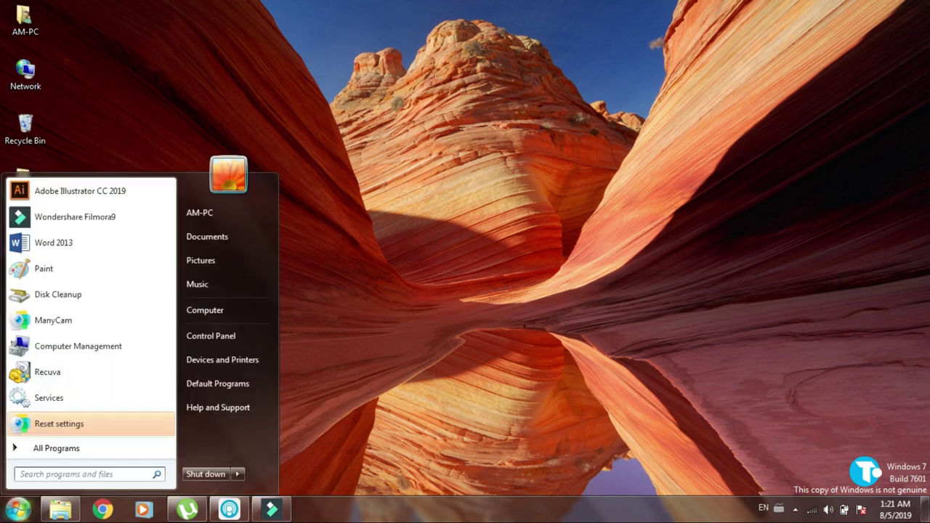
{"action": "mouse_move", "coordinate": [237, 475]}
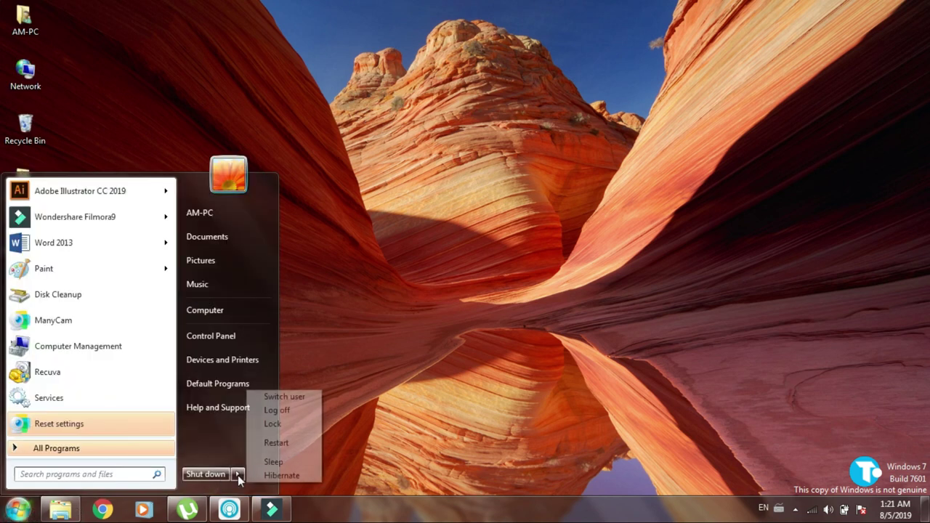